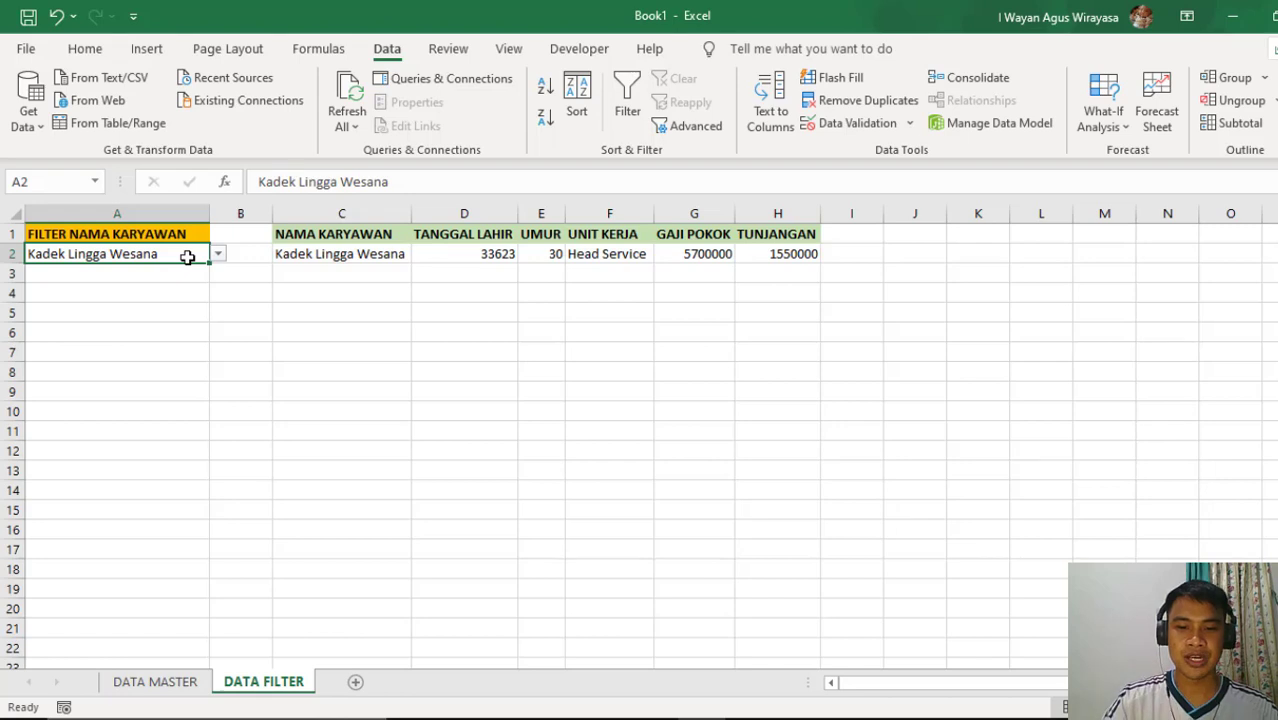
# Enter 'made' in A2 to list the three Made employees, and check the FILTER formula in C2
pyautogui.write('made')
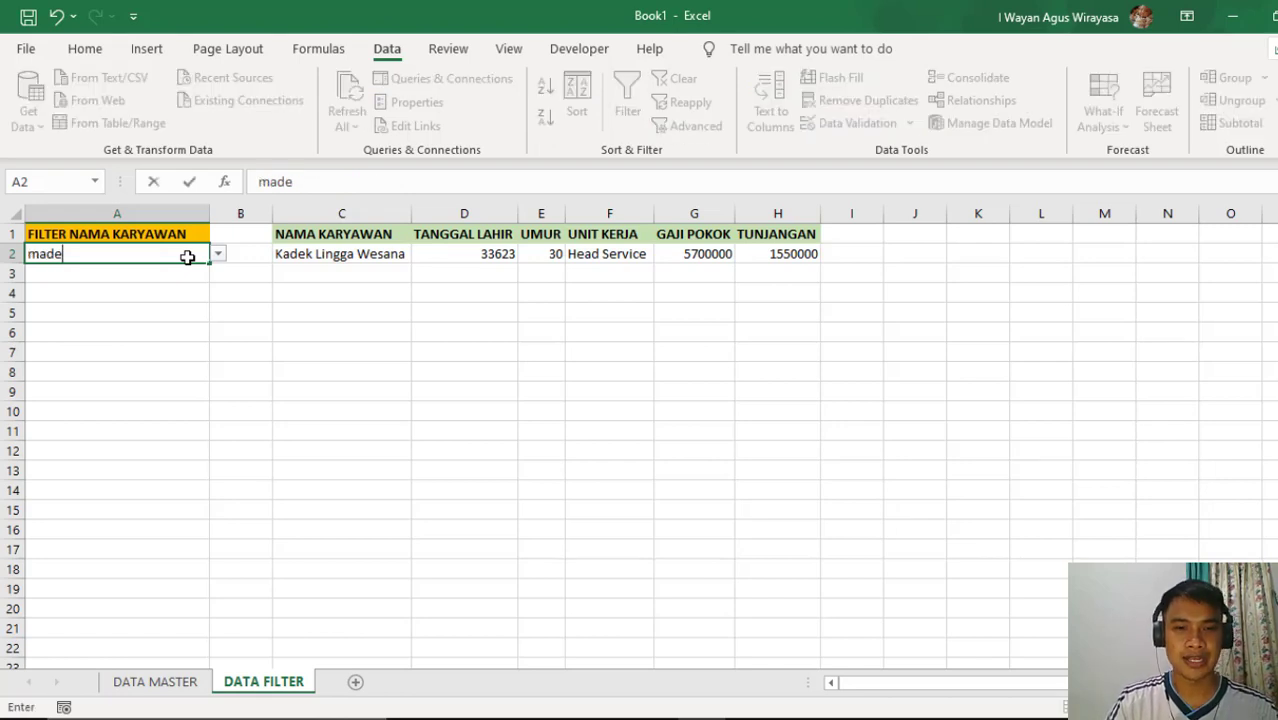
pyautogui.press('Return')
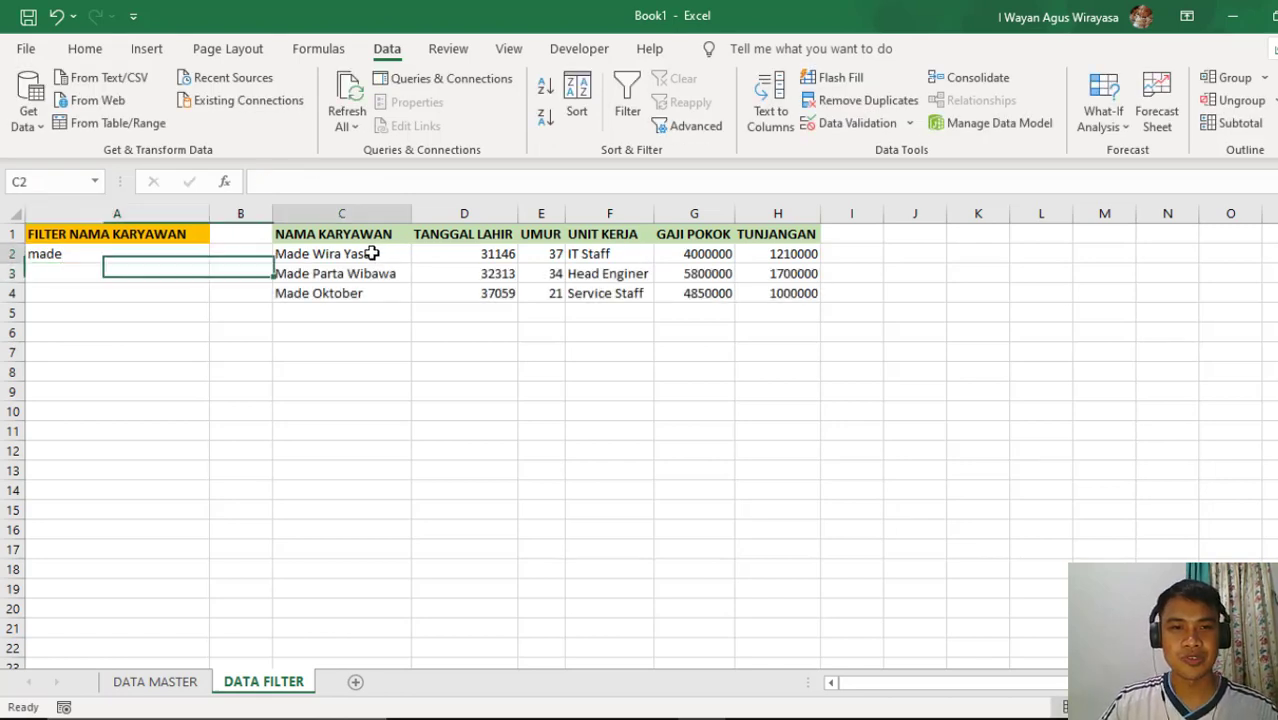
pyautogui.moveTo(375, 253); pyautogui.dragTo(365, 292)
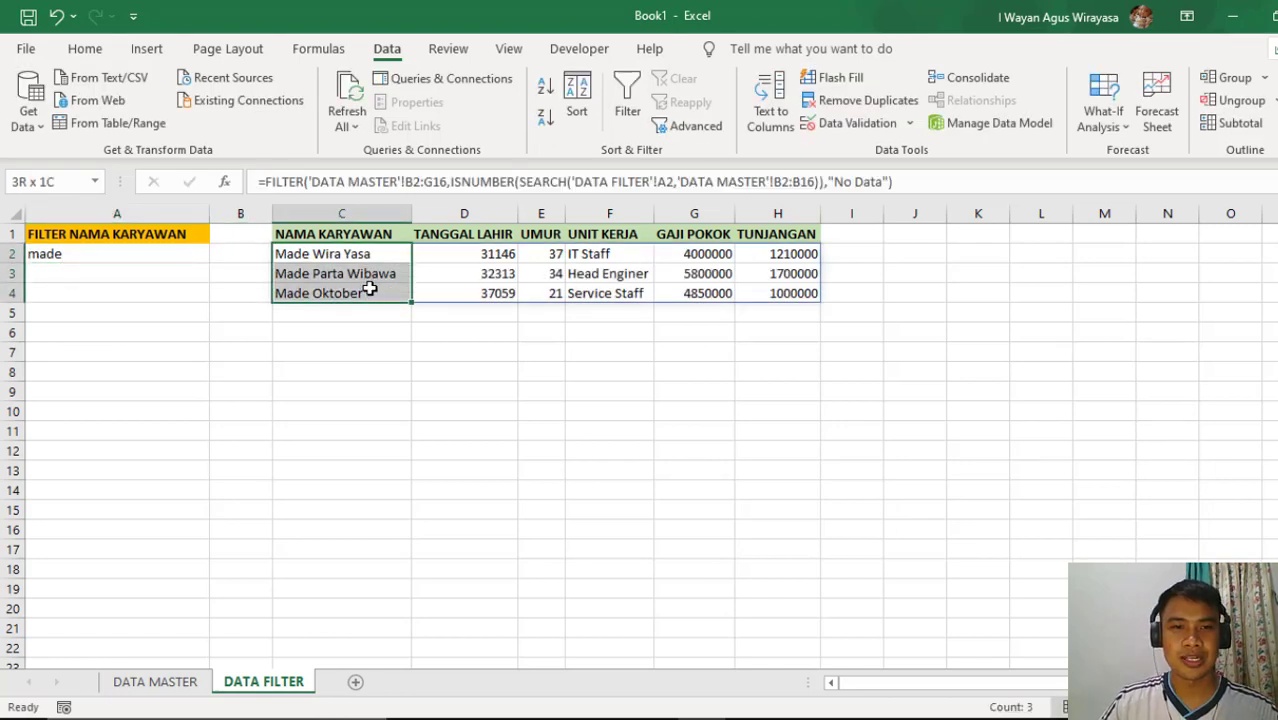
pyautogui.click(318, 262)
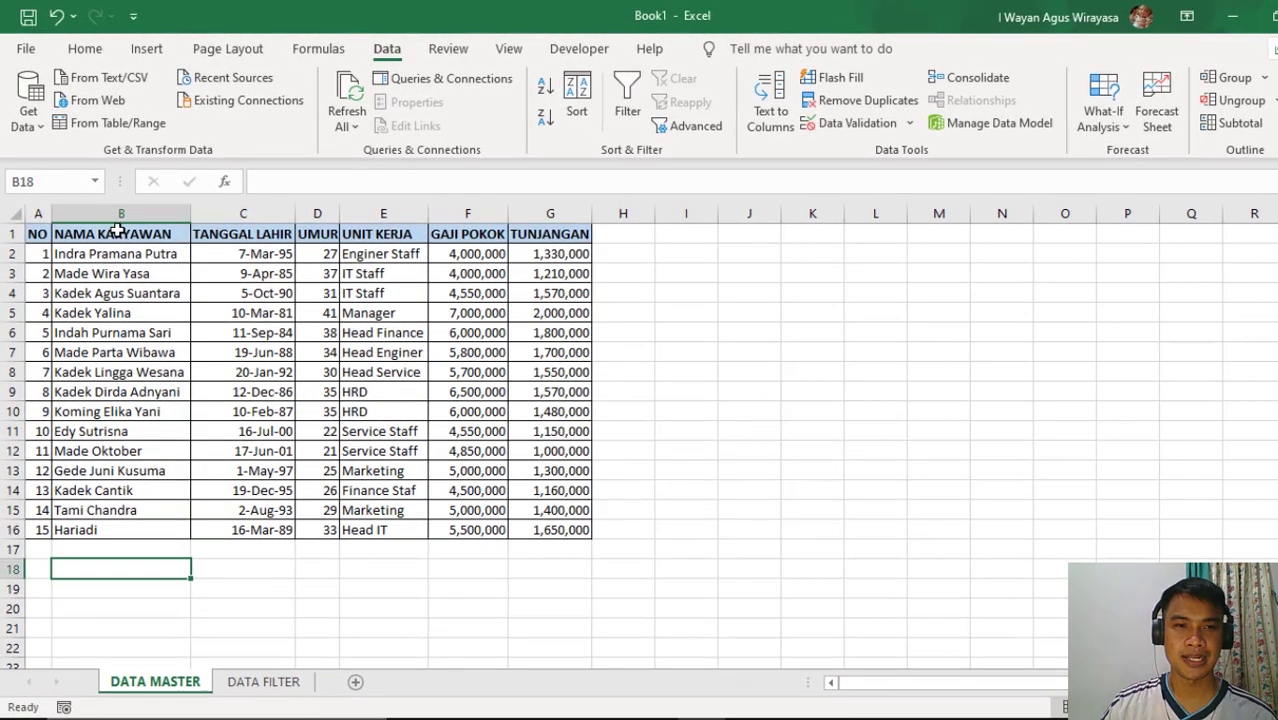
# Review the first employee's birth date, base salary and allowance, then return to DATA FILTER
pyautogui.click(270, 254)
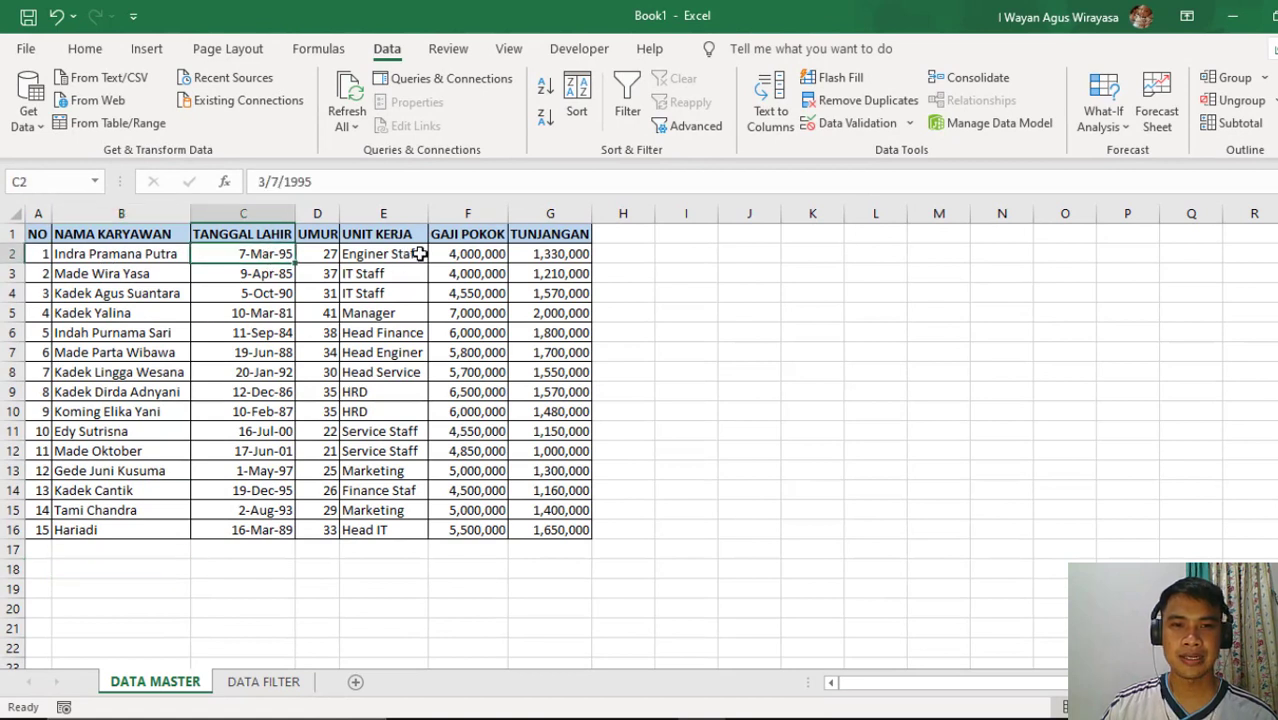
pyautogui.click(458, 252)
pyautogui.click(545, 254)
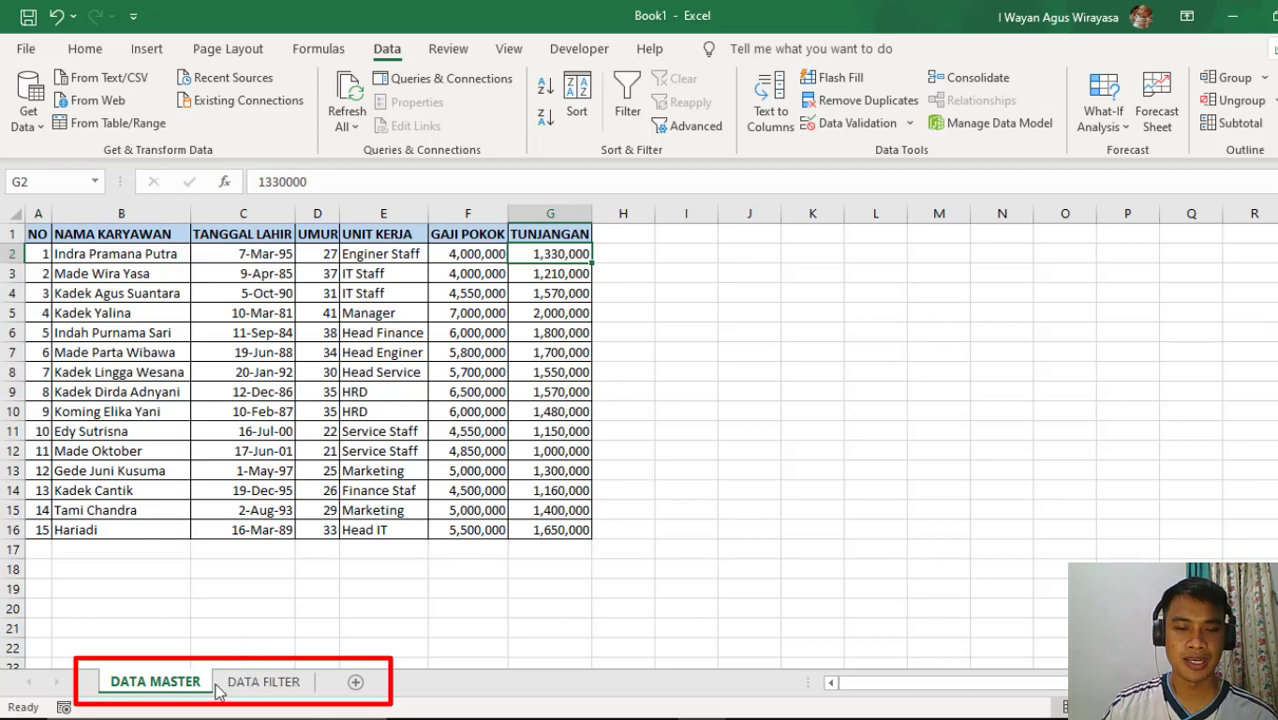
pyautogui.click(262, 690)
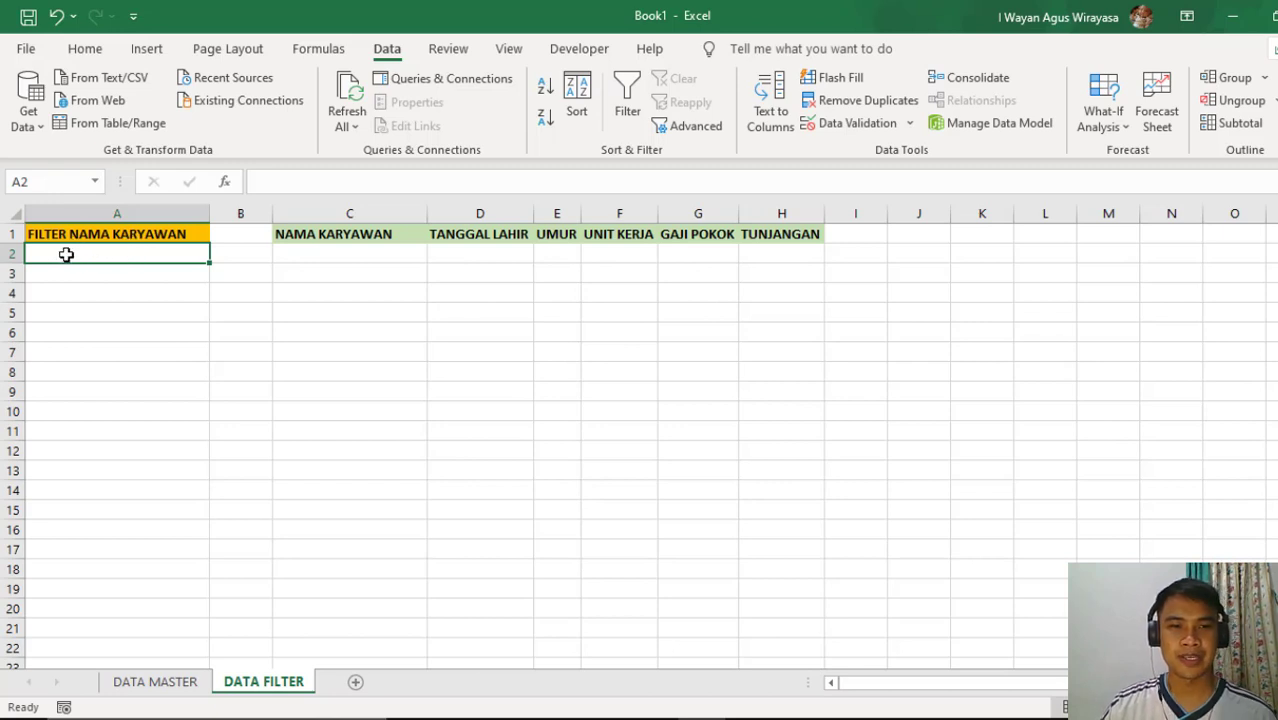
pyautogui.click(76, 236)
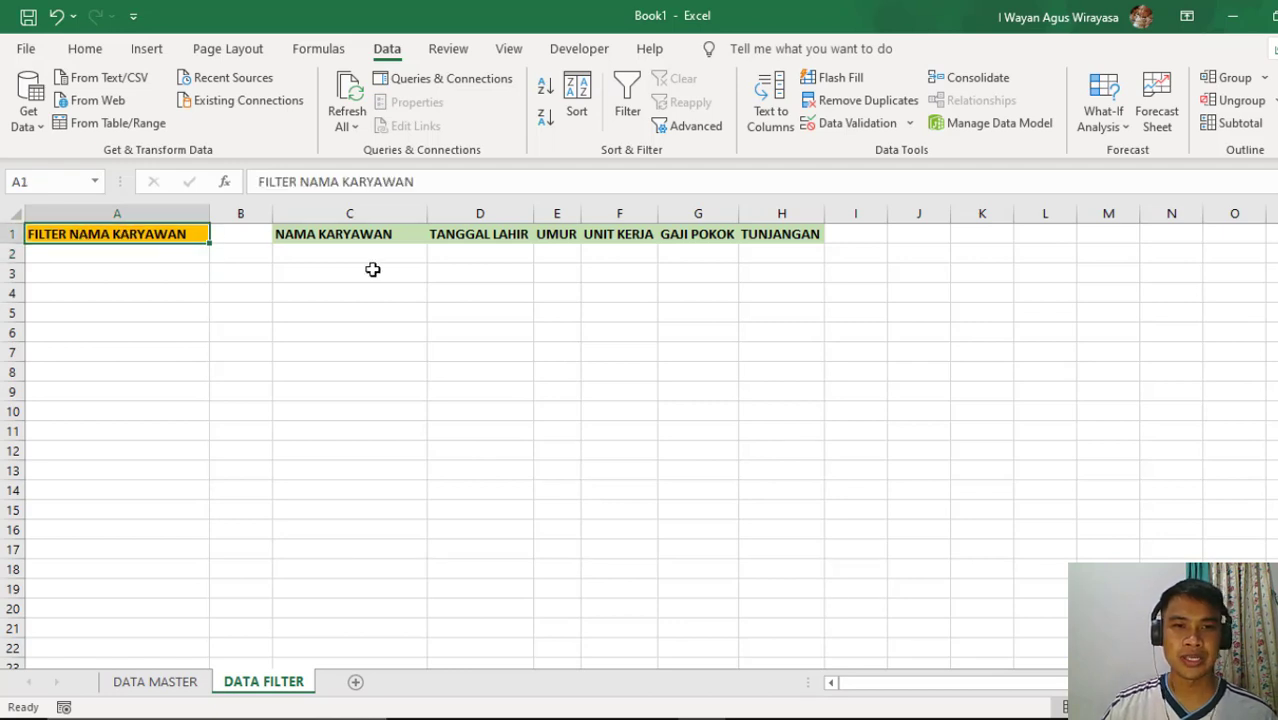
pyautogui.moveTo(314, 234); pyautogui.dragTo(770, 234)
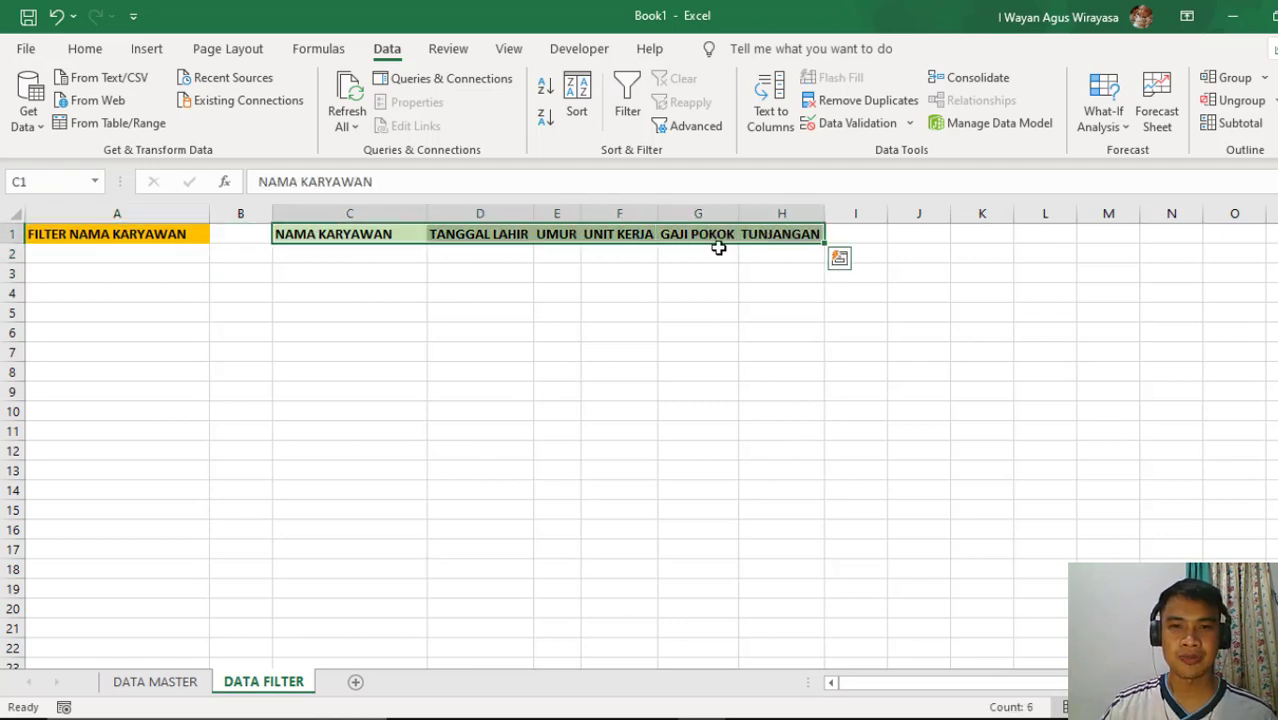
pyautogui.click(719, 250)
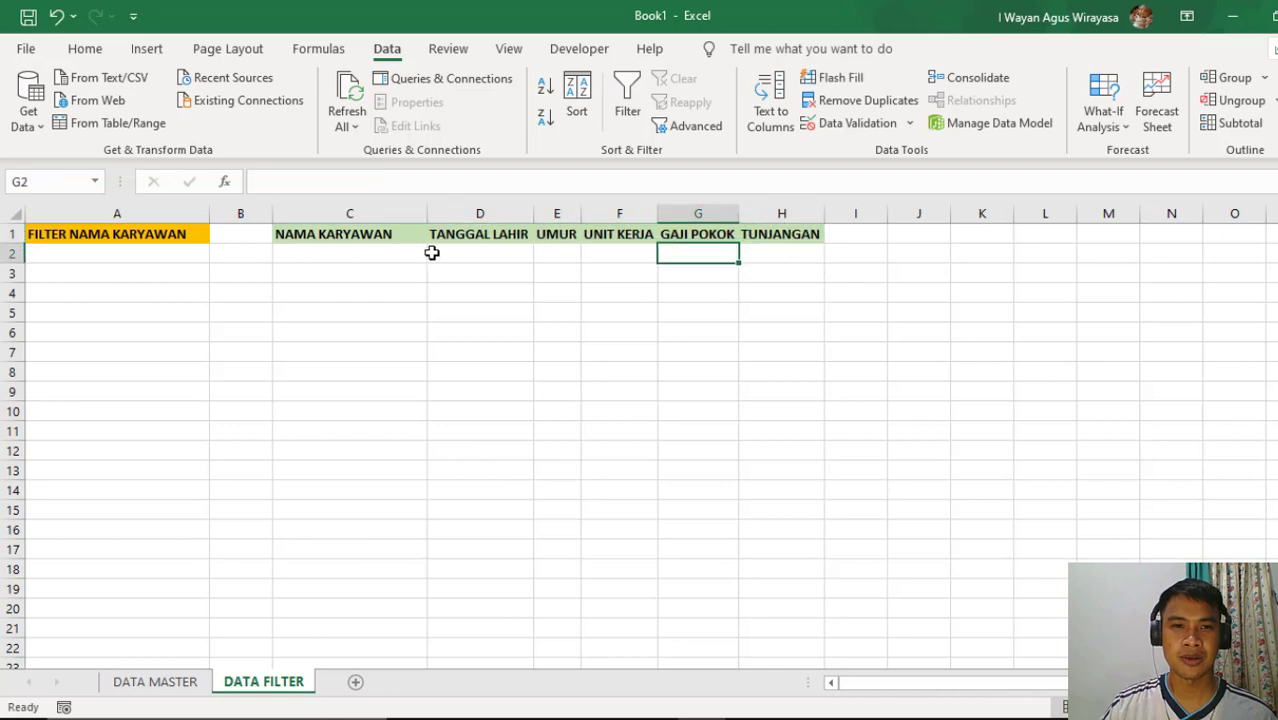
pyautogui.click(316, 252)
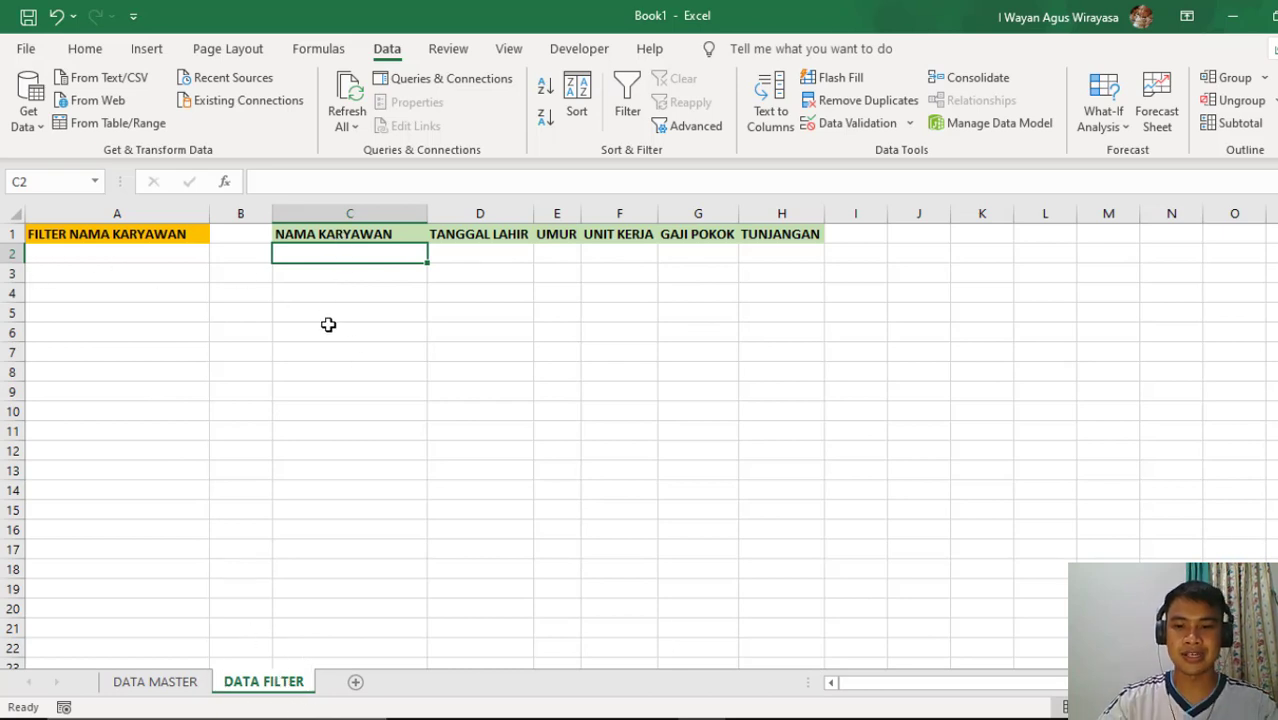
# Start =FILTER in C2 with 'DATA MASTER'!B2:G16 as the array to filter
pyautogui.write('=fil')
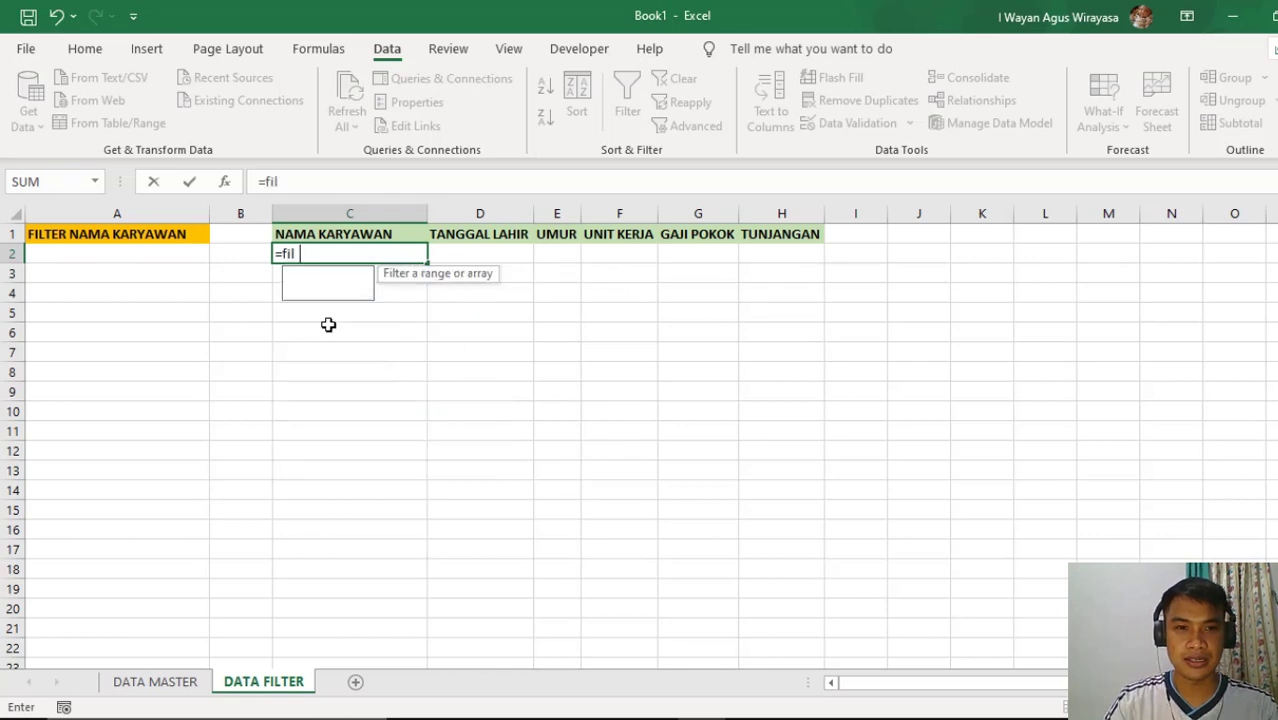
pyautogui.write('ter')
pyautogui.press('Tab')
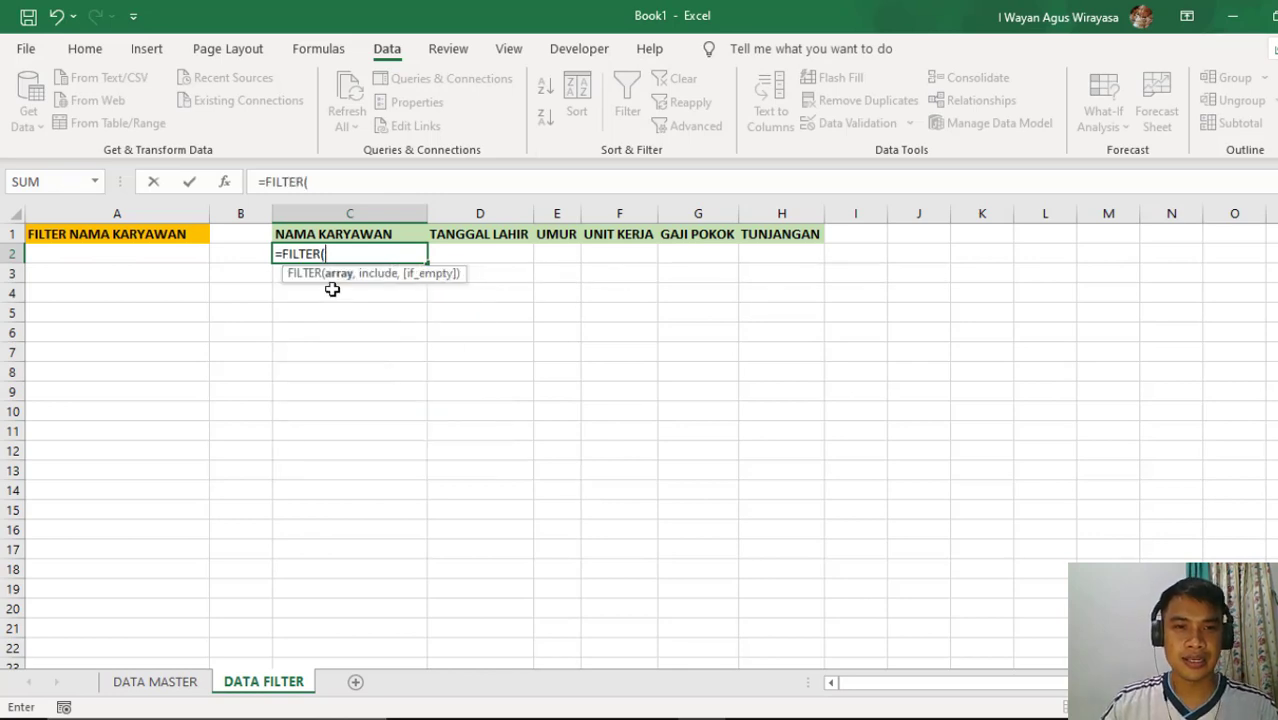
pyautogui.click(155, 684)
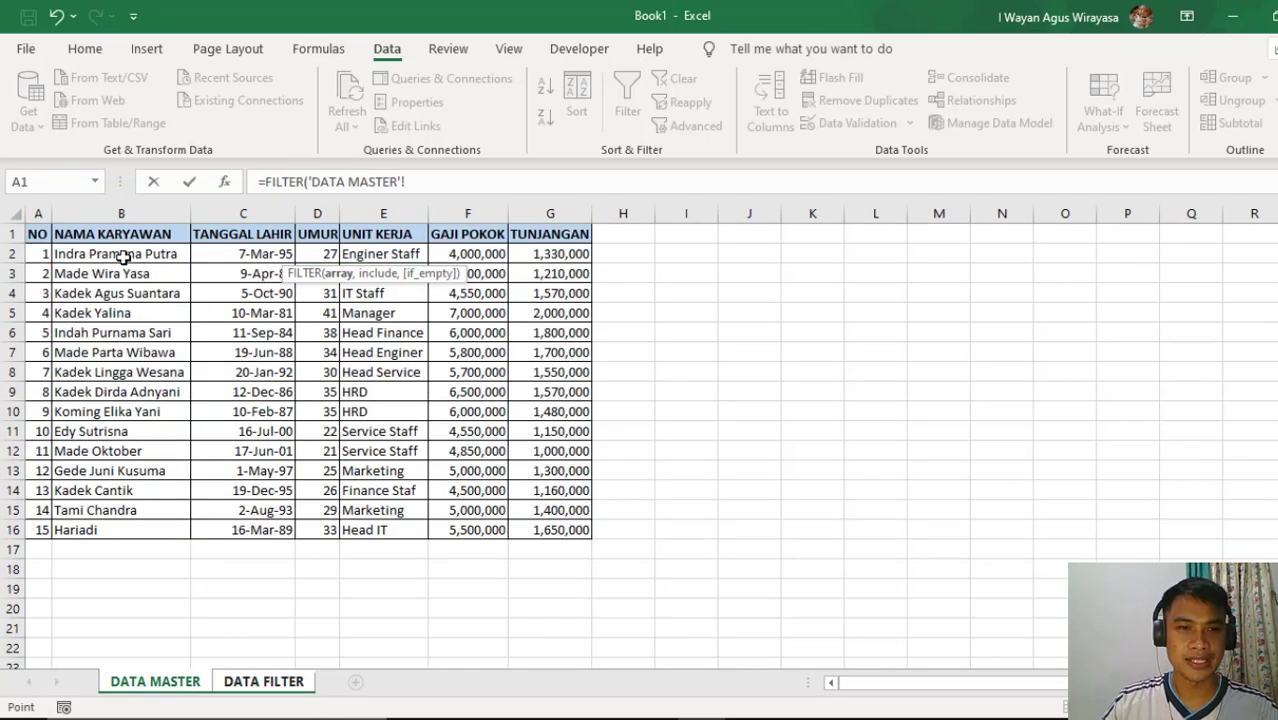
pyautogui.moveTo(121, 256); pyautogui.dragTo(563, 529)
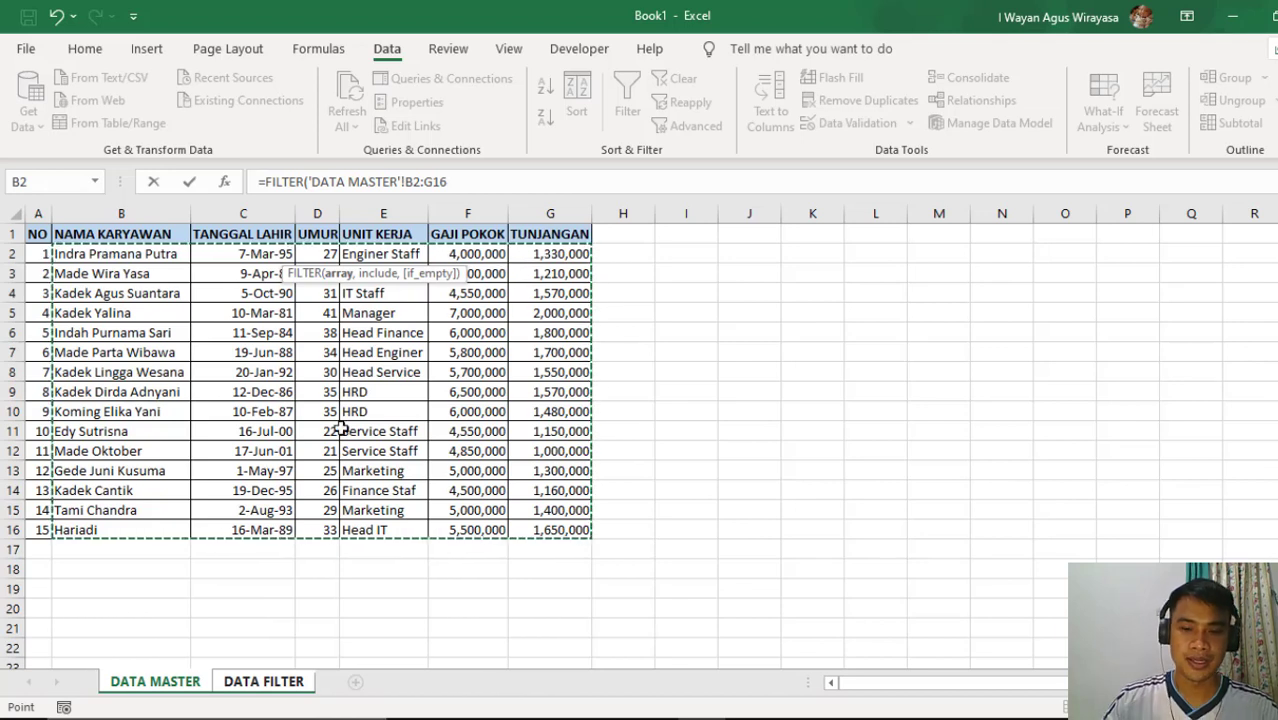
pyautogui.write(',')
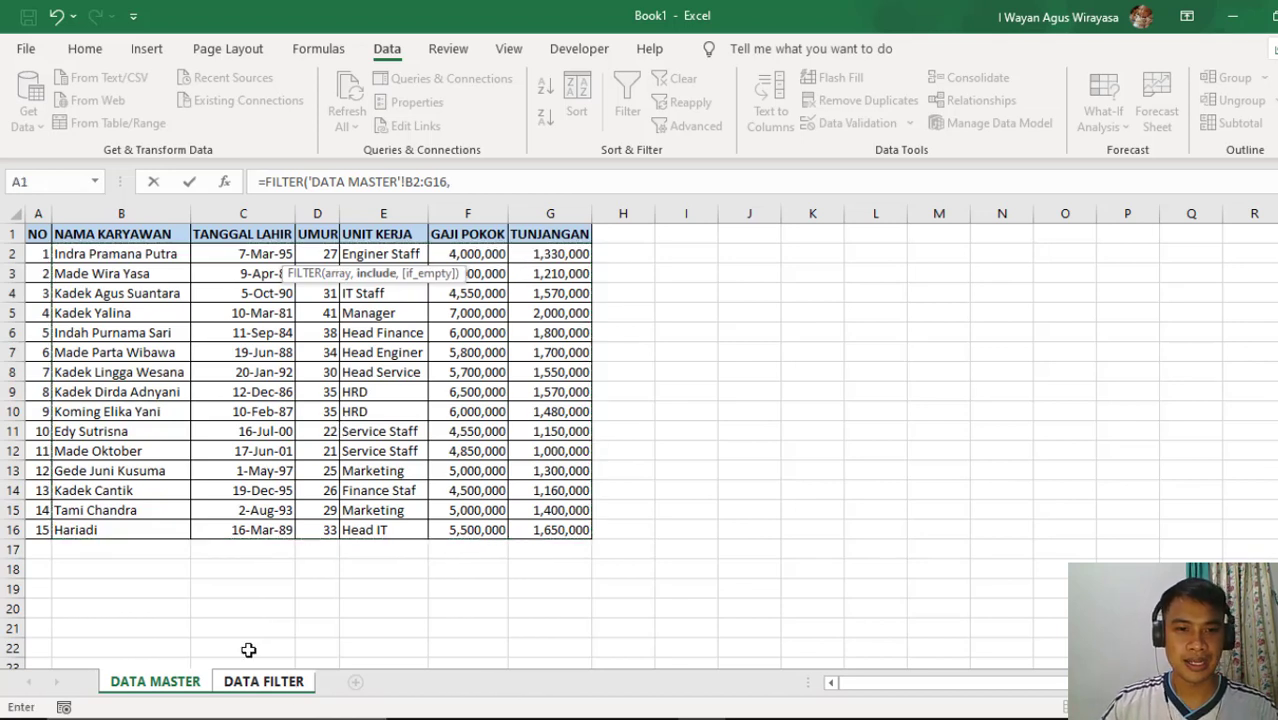
pyautogui.click(256, 688)
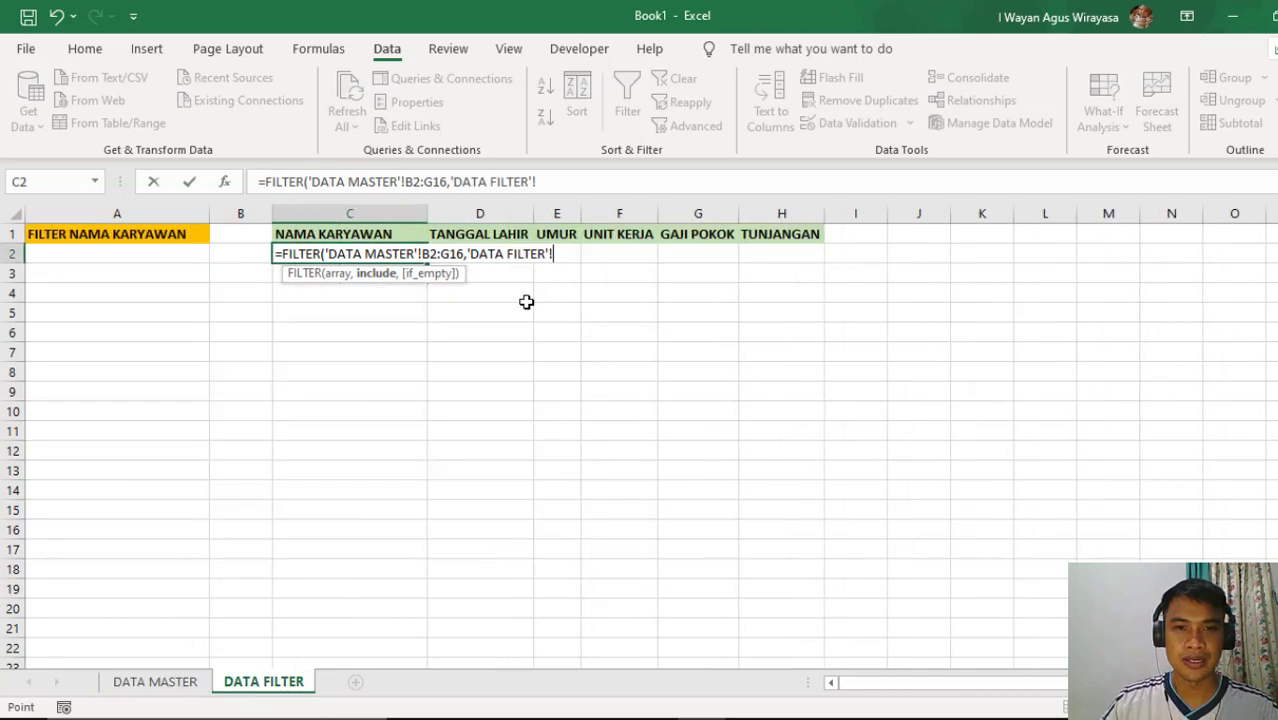
pyautogui.press('BackSpace')
pyautogui.press('BackSpace')
pyautogui.press('BackSpace')
pyautogui.press('BackSpace')
pyautogui.press('BackSpace')
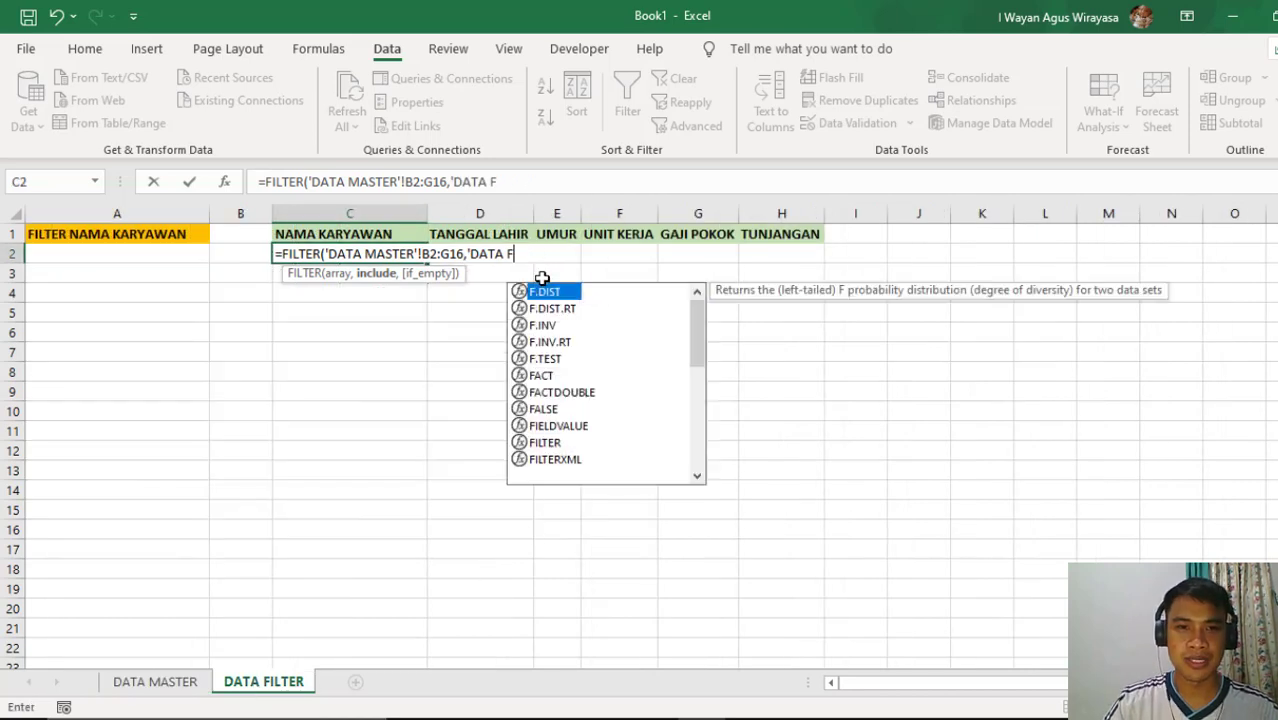
pyautogui.press('BackSpace')
pyautogui.press('BackSpace')
pyautogui.press('BackSpace')
pyautogui.press('BackSpace')
pyautogui.press('BackSpace')
pyautogui.press('BackSpace')
pyautogui.press('BackSpace')
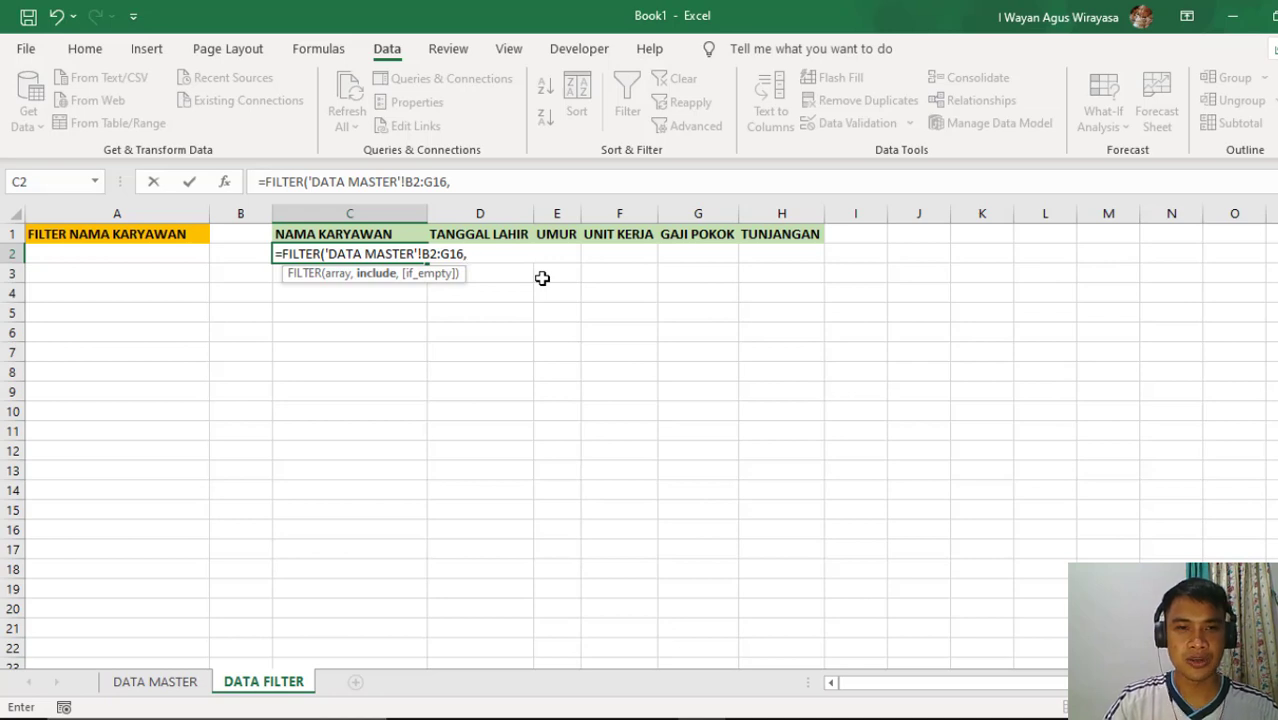
# Begin the include condition with ISNUMBER(SEARCH(
pyautogui.write('is')
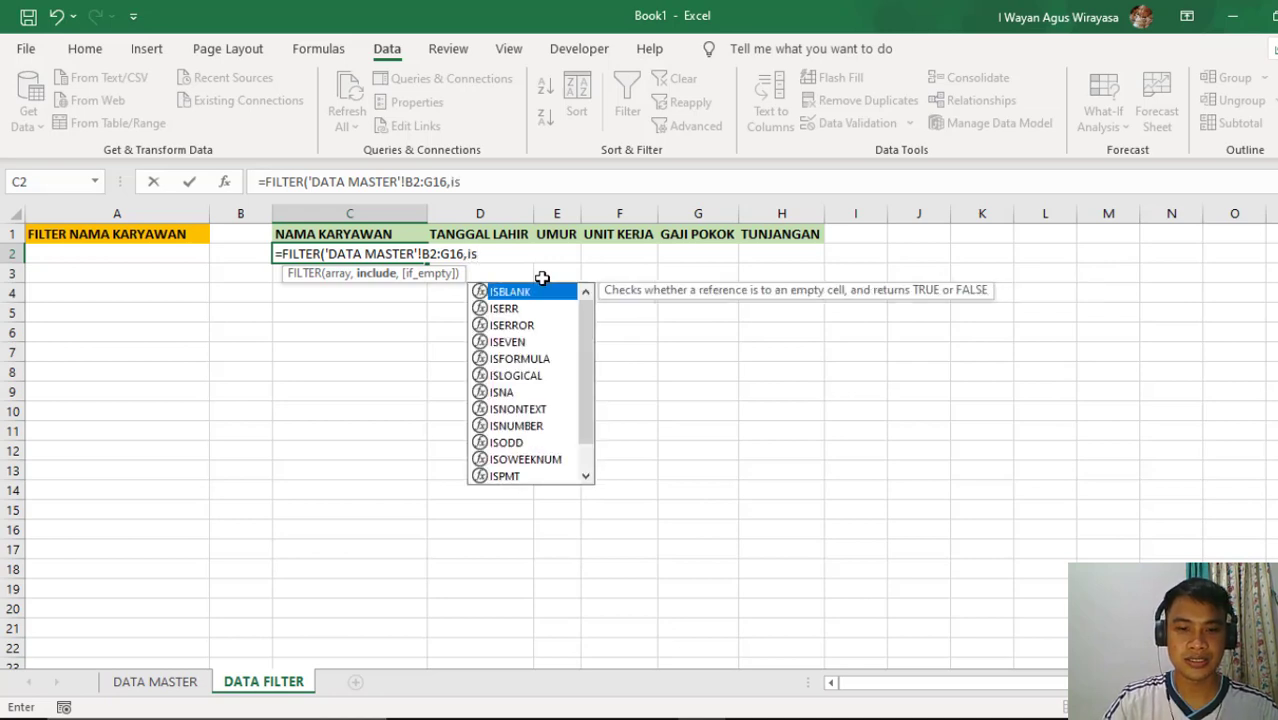
pyautogui.write('um')
pyautogui.press('BackSpace')
pyautogui.press('BackSpace')
pyautogui.write('nu')
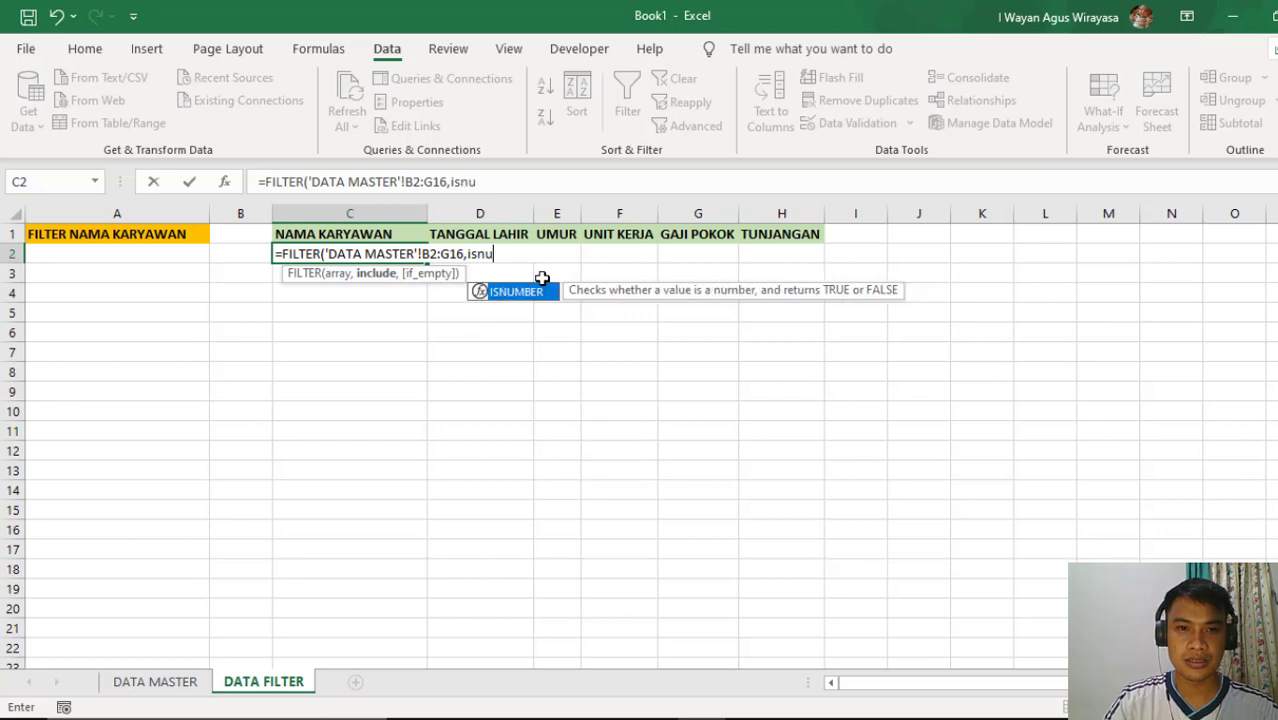
pyautogui.write('m')
pyautogui.press('Tab')
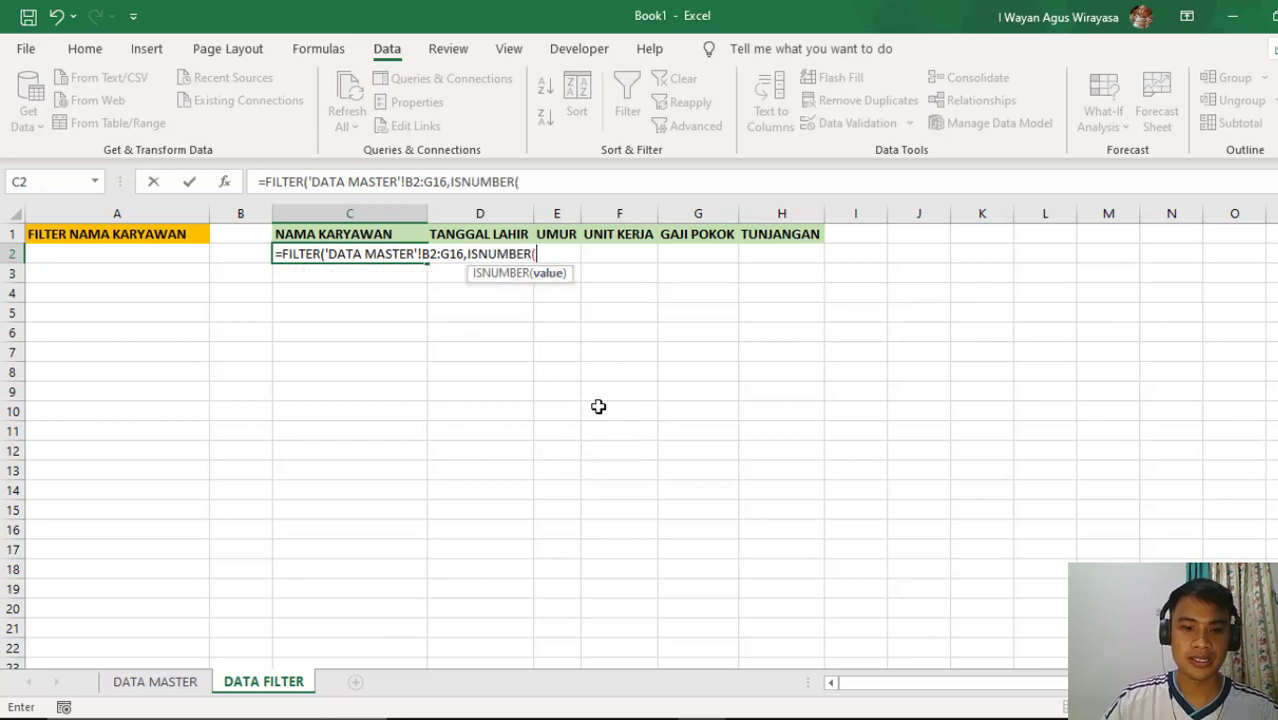
pyautogui.write('sear')
pyautogui.press('Tab')
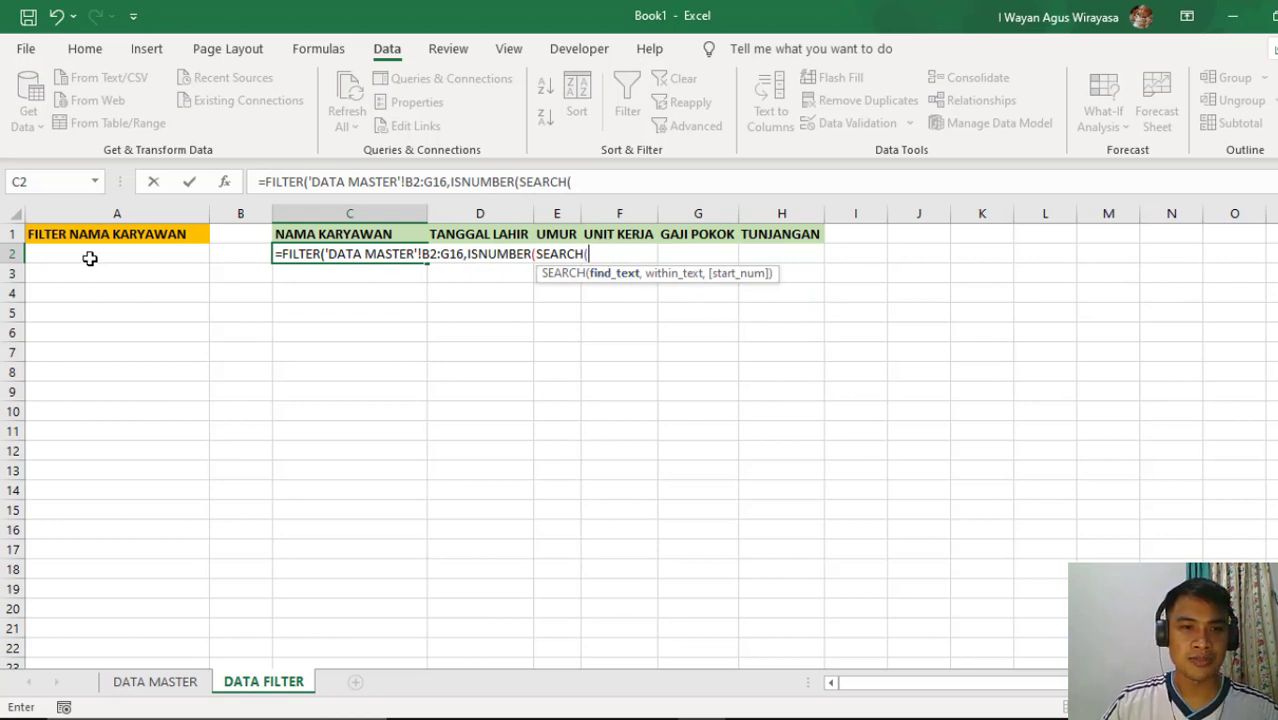
# Finish the formula with SEARCH(A2,'DATA MASTER'!B2:B16) and a "No Data" fallback, then commit it
pyautogui.click(89, 258)
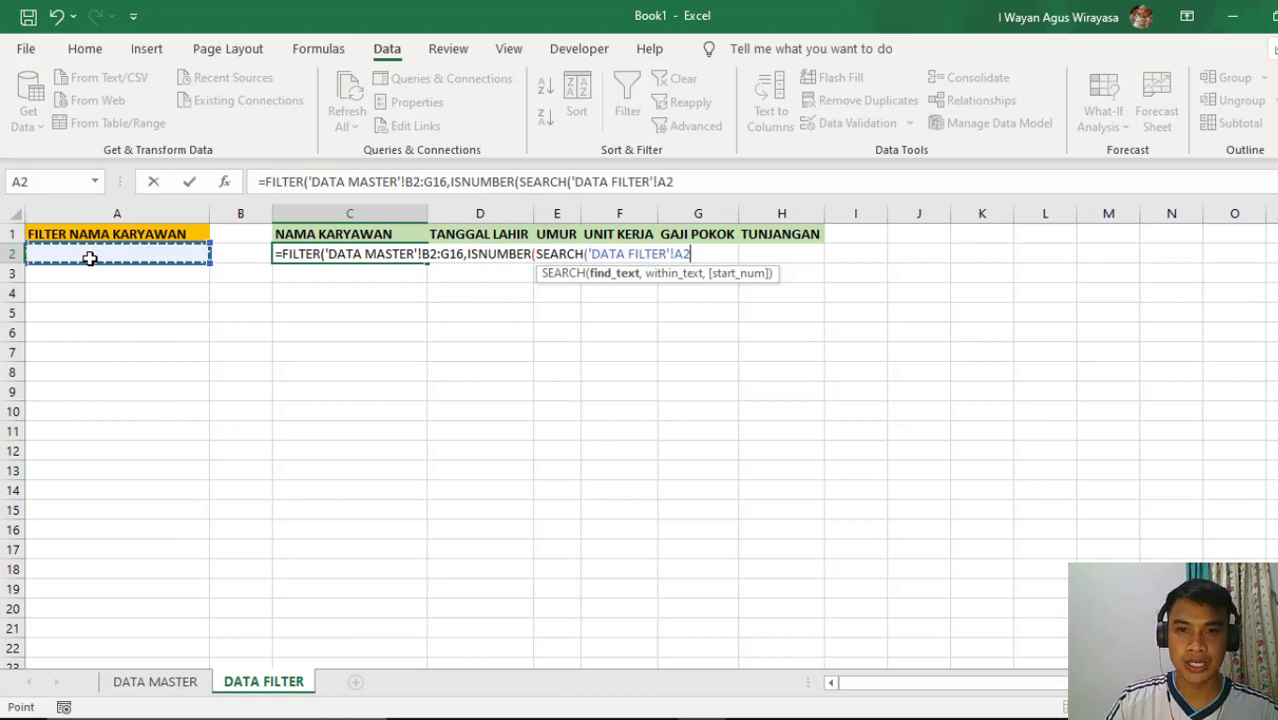
pyautogui.write(',')
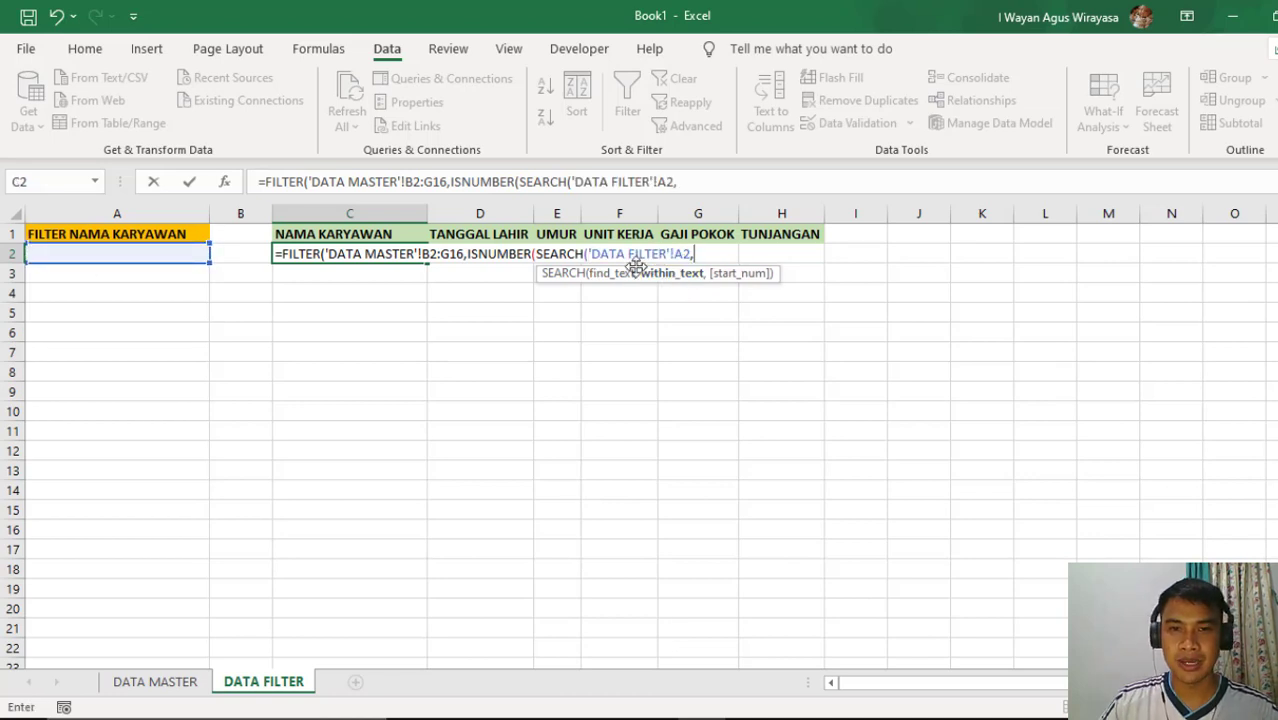
pyautogui.click(186, 690)
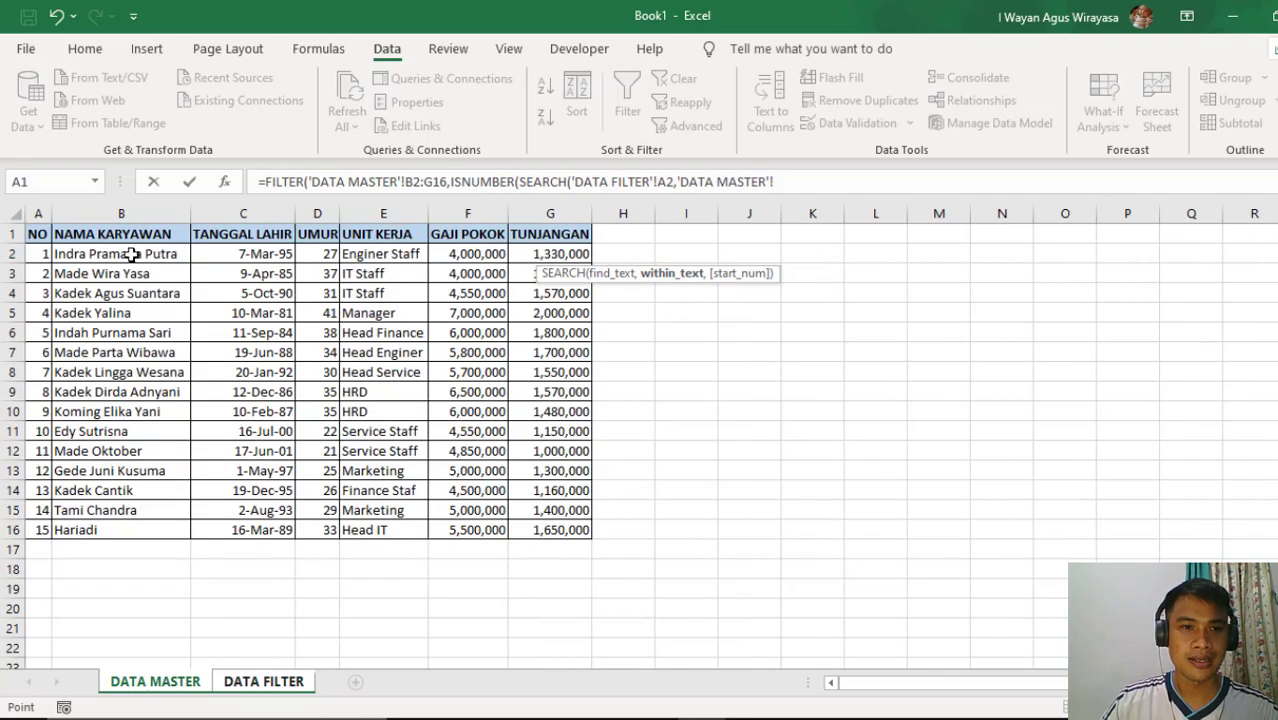
pyautogui.moveTo(130, 254); pyautogui.dragTo(115, 530)
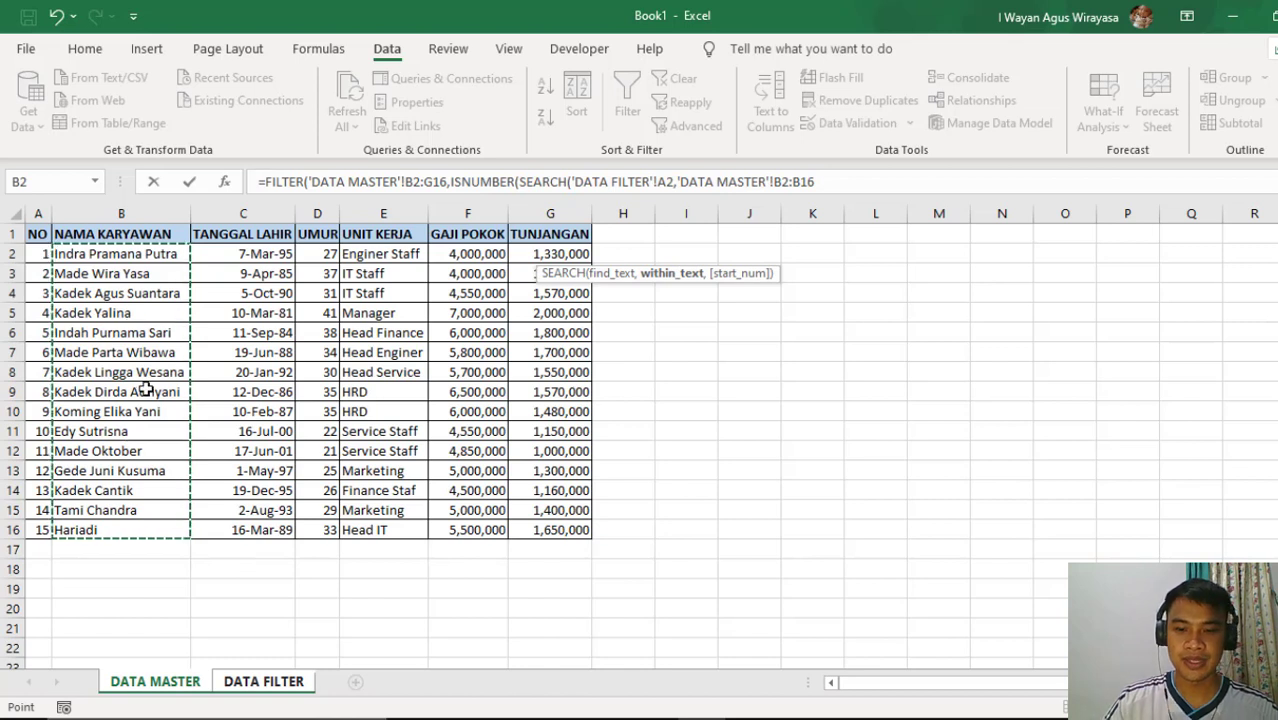
pyautogui.write(')')
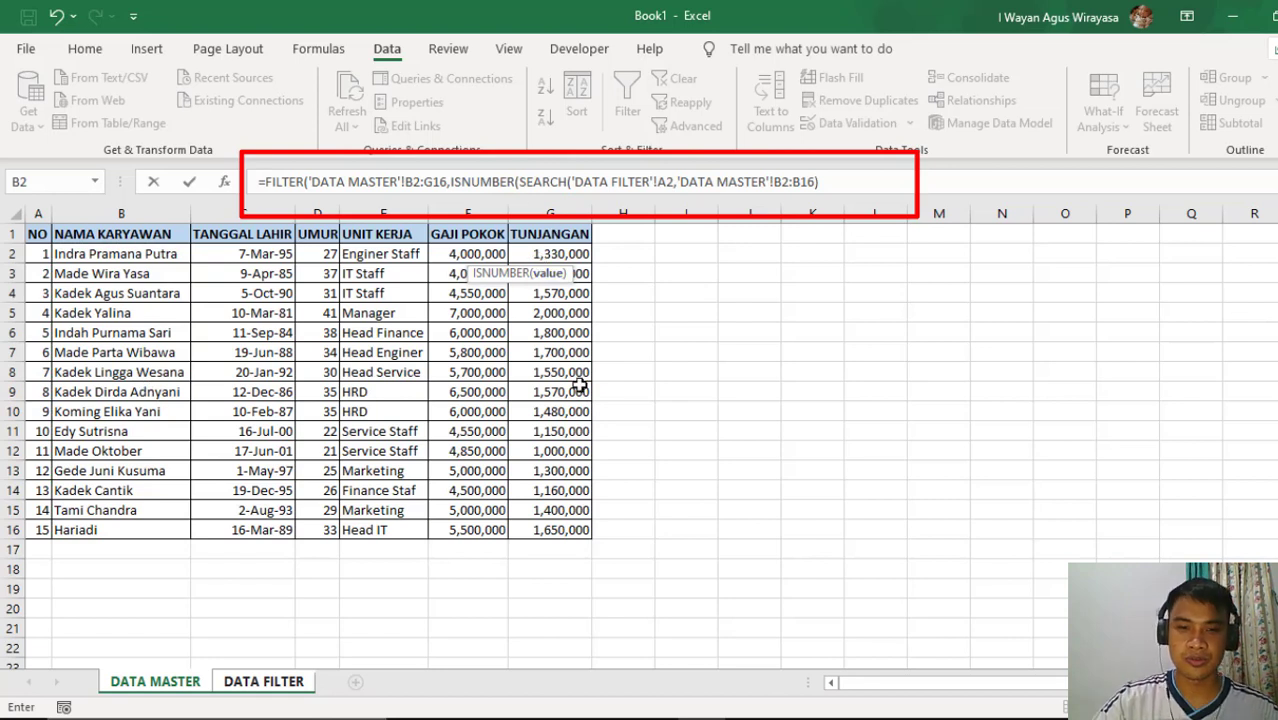
pyautogui.write(')')
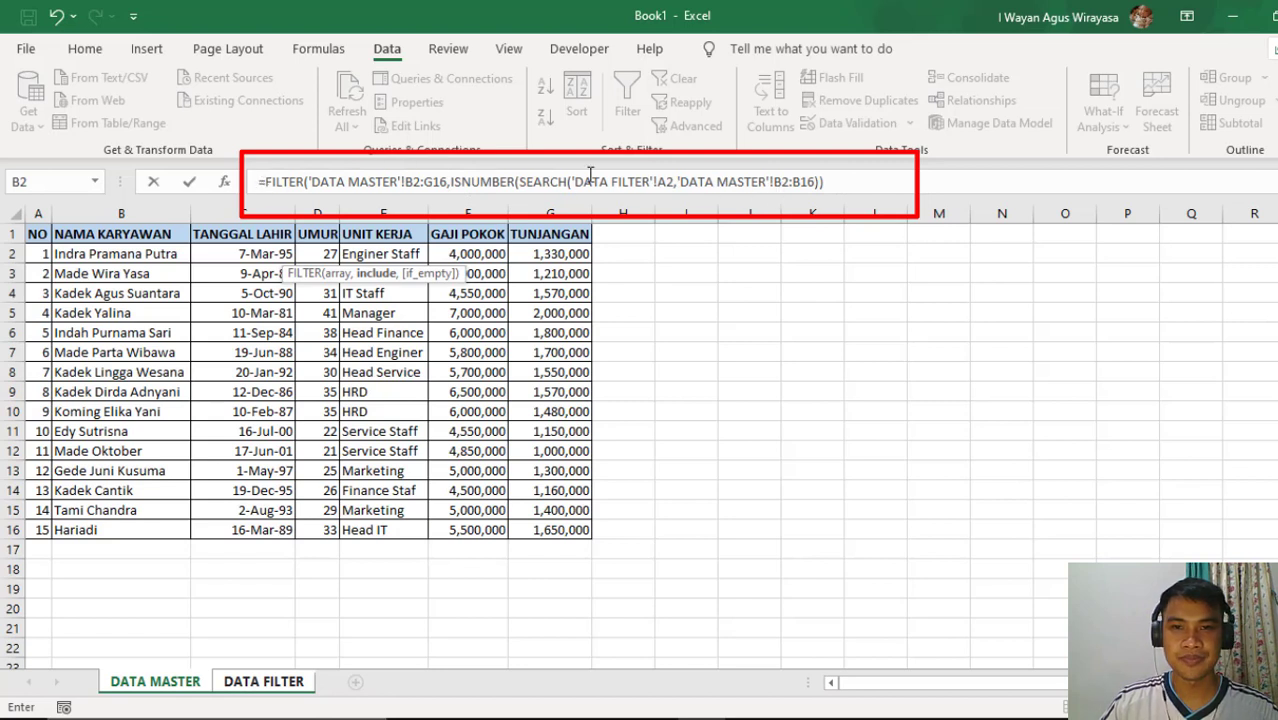
pyautogui.write(',"No Data')
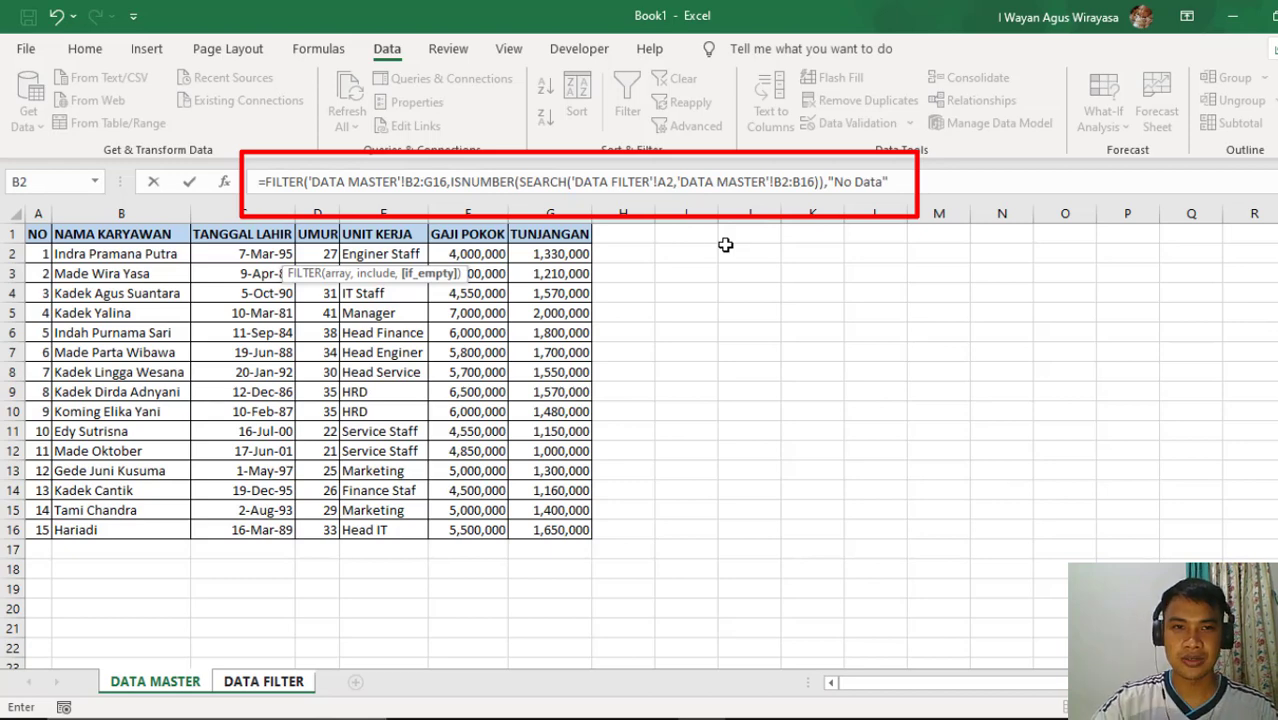
pyautogui.write(')')
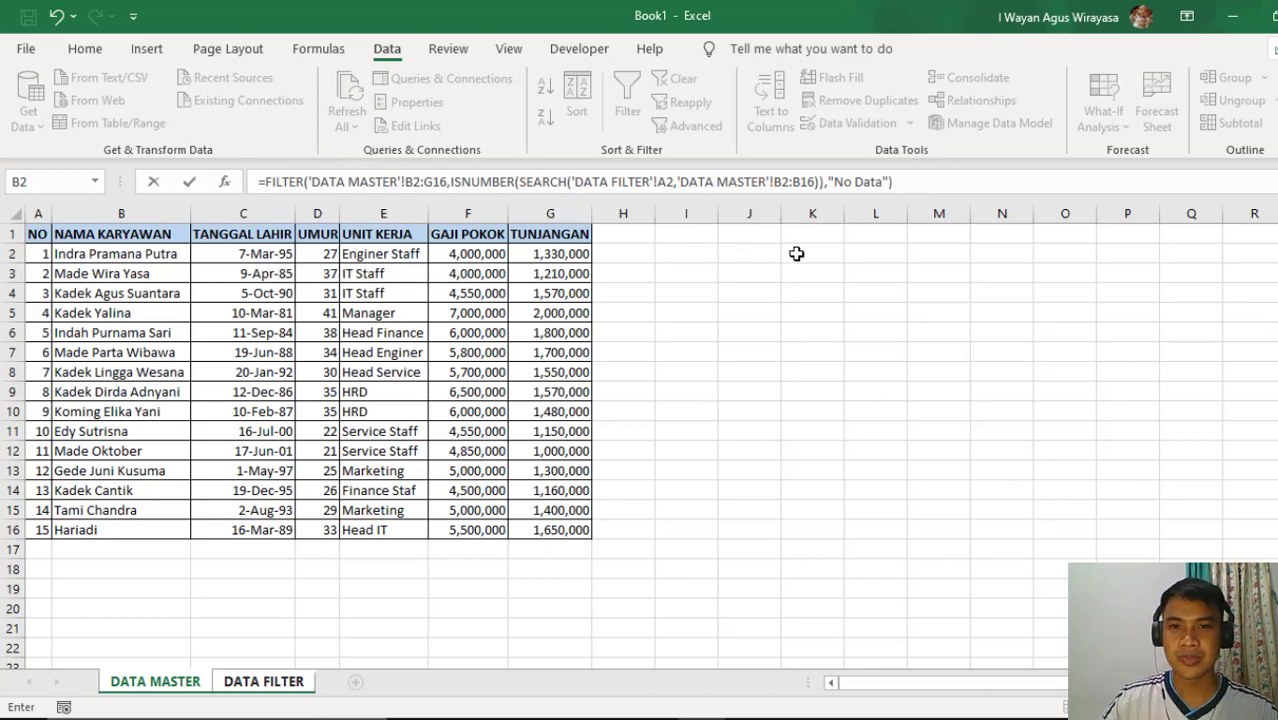
pyautogui.press('Return')
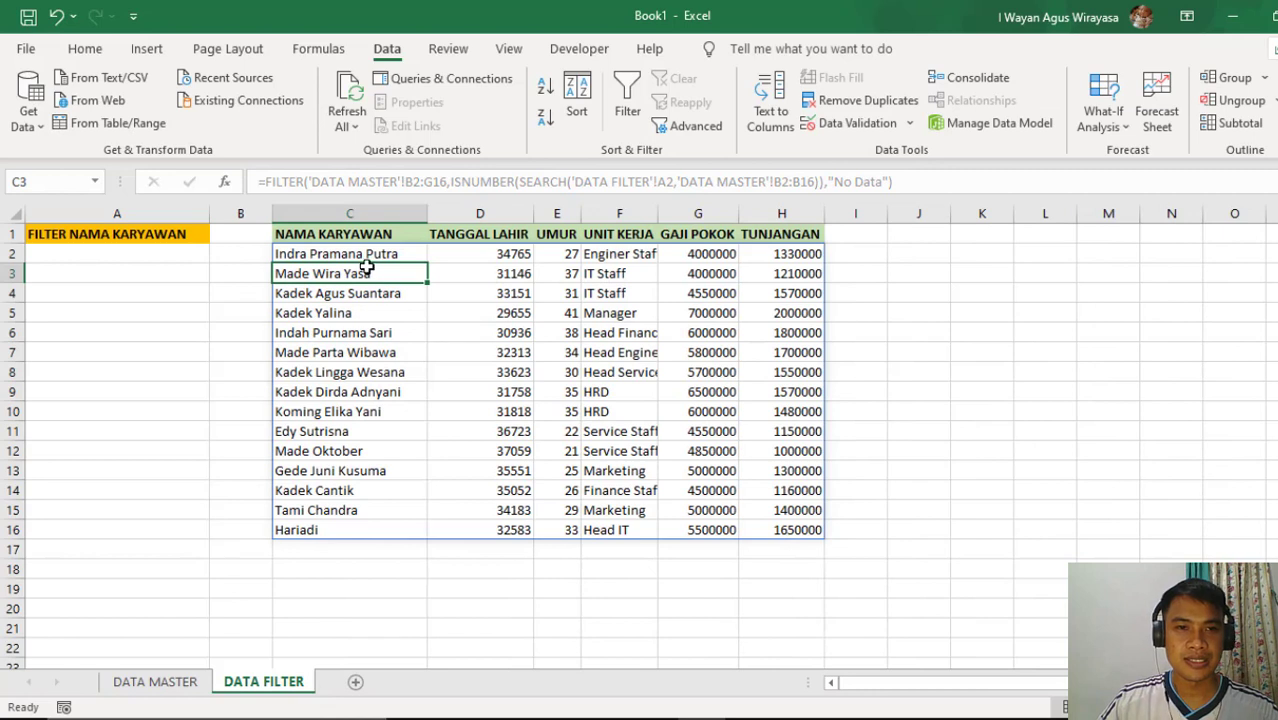
# Check the spilled results, then AutoFit the widths of columns C through H
pyautogui.click(370, 254)
pyautogui.click(468, 258)
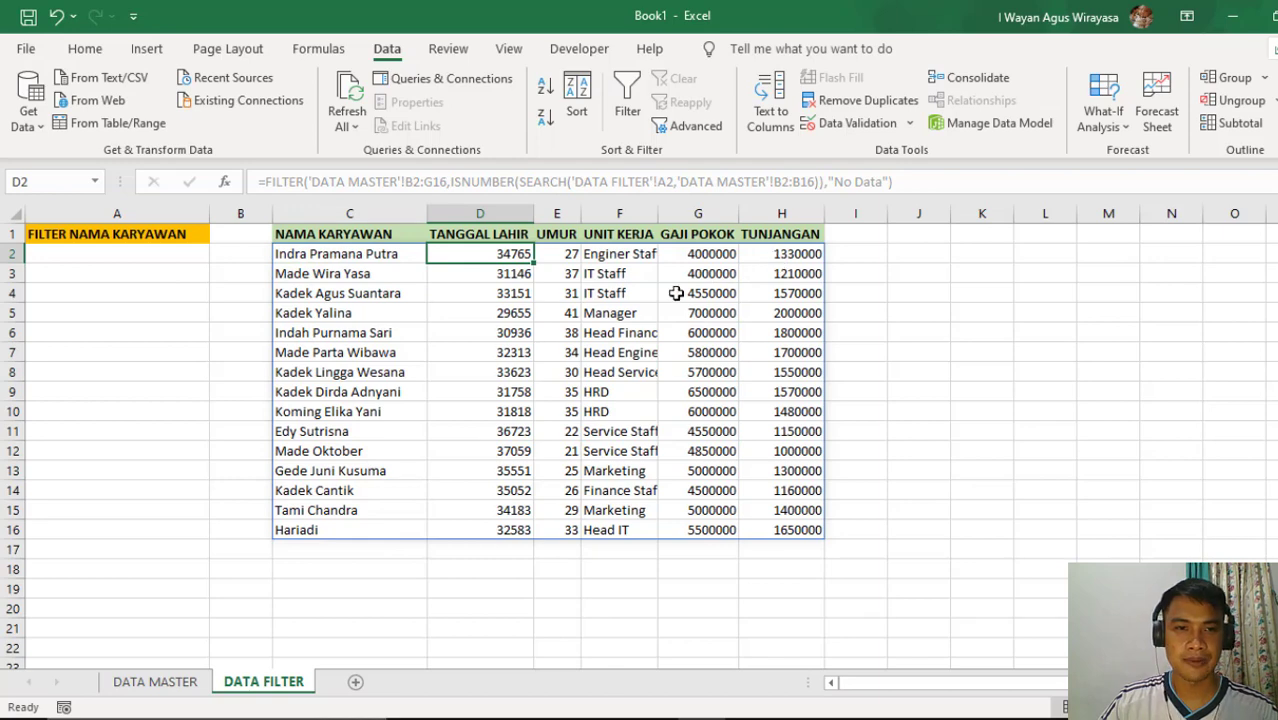
pyautogui.click(180, 688)
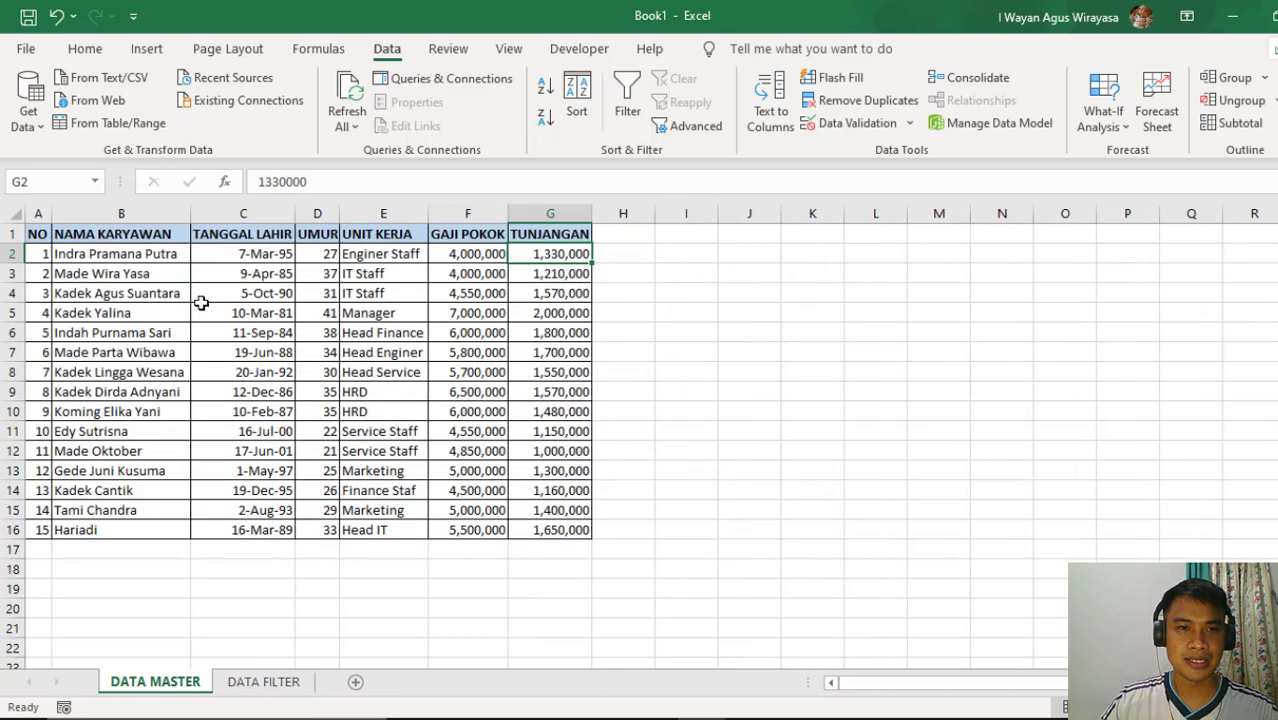
pyautogui.click(266, 686)
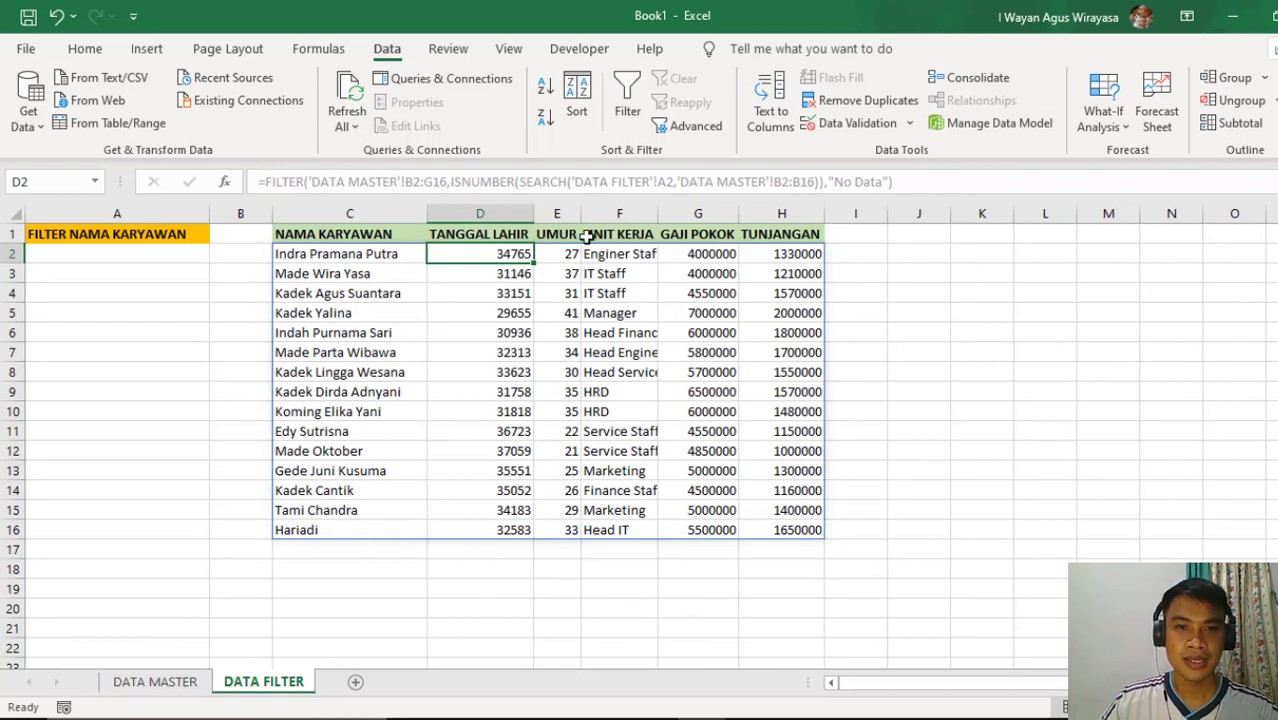
pyautogui.moveTo(378, 214); pyautogui.dragTo(778, 218)
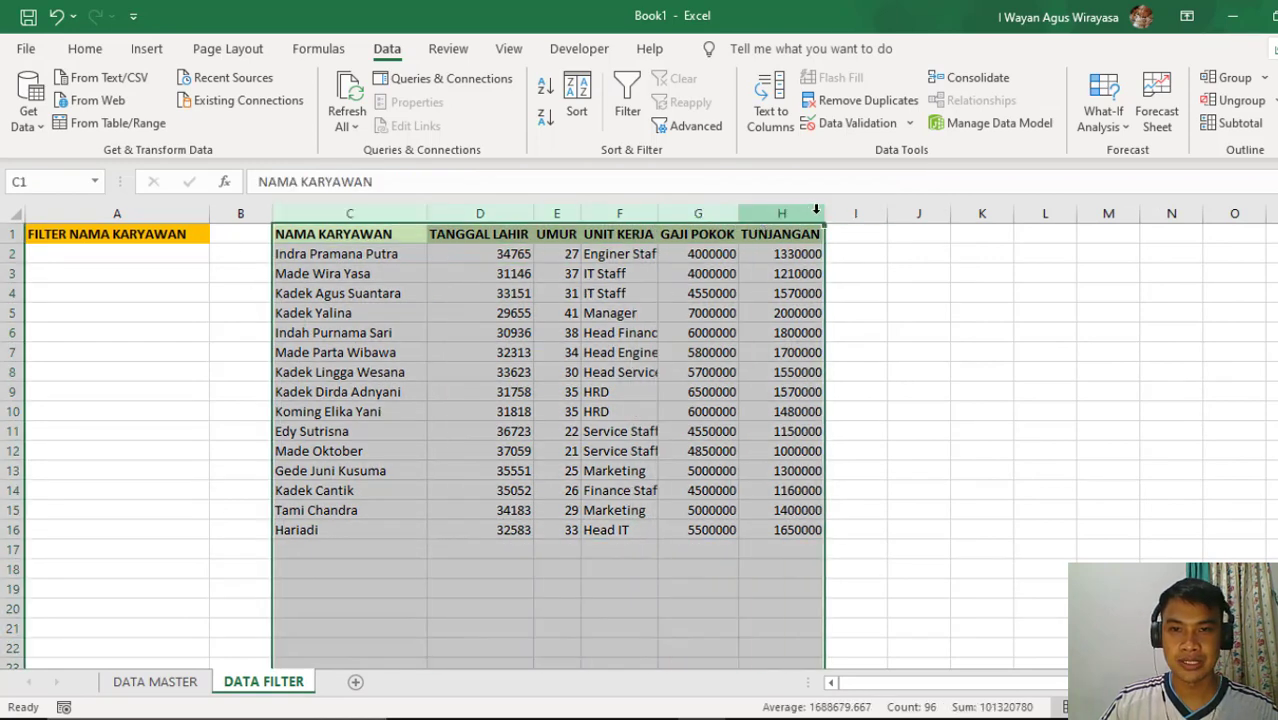
pyautogui.doubleClick(824, 214)
pyautogui.click(914, 292)
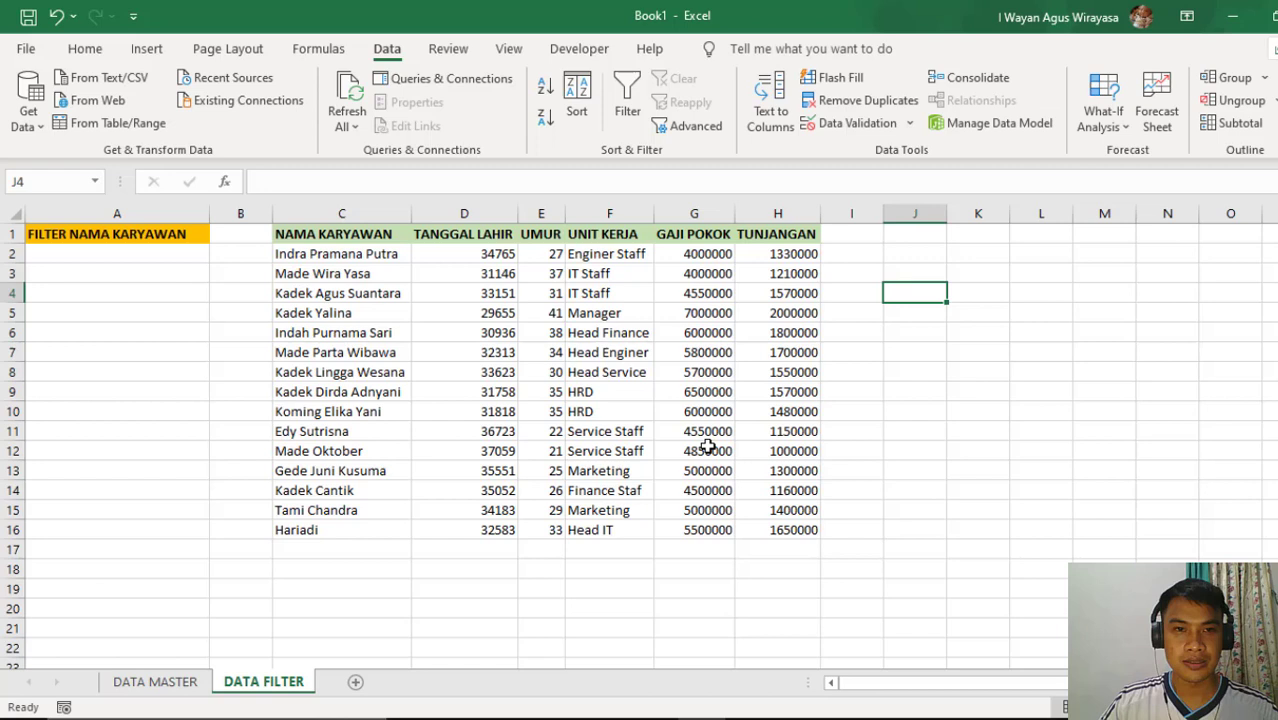
pyautogui.click(100, 256)
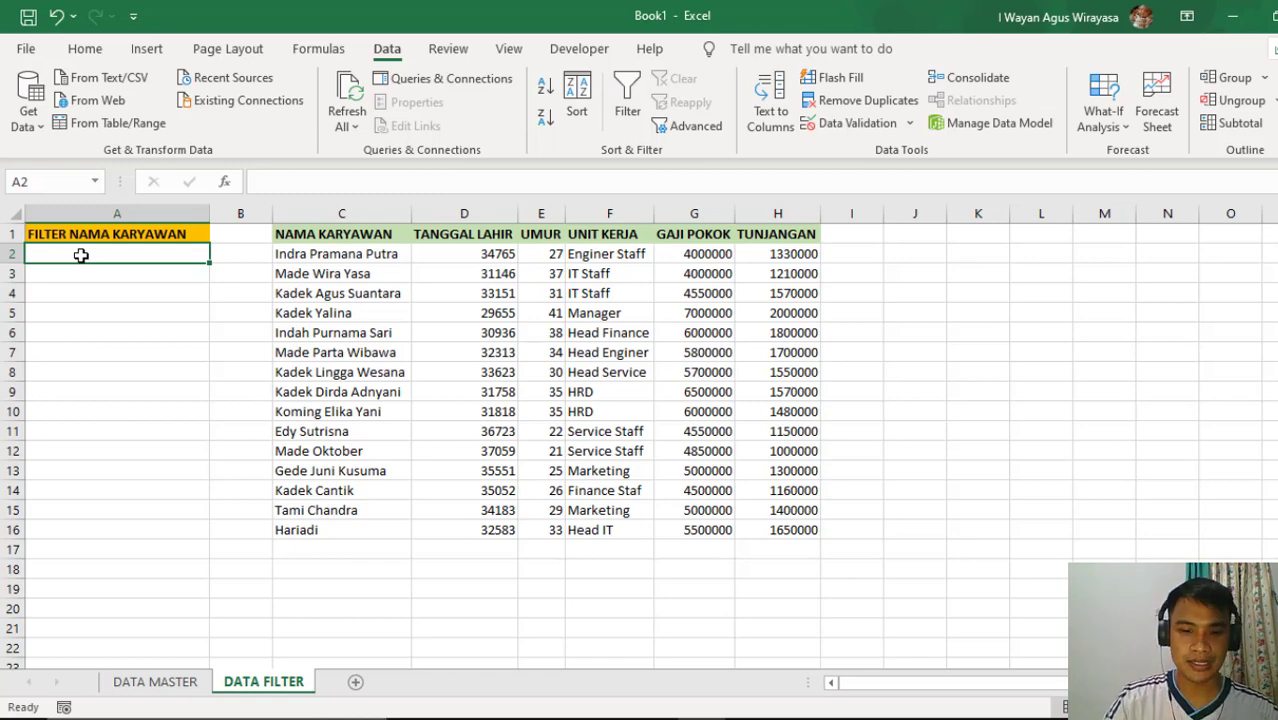
pyautogui.write('made')
pyautogui.press('Return')
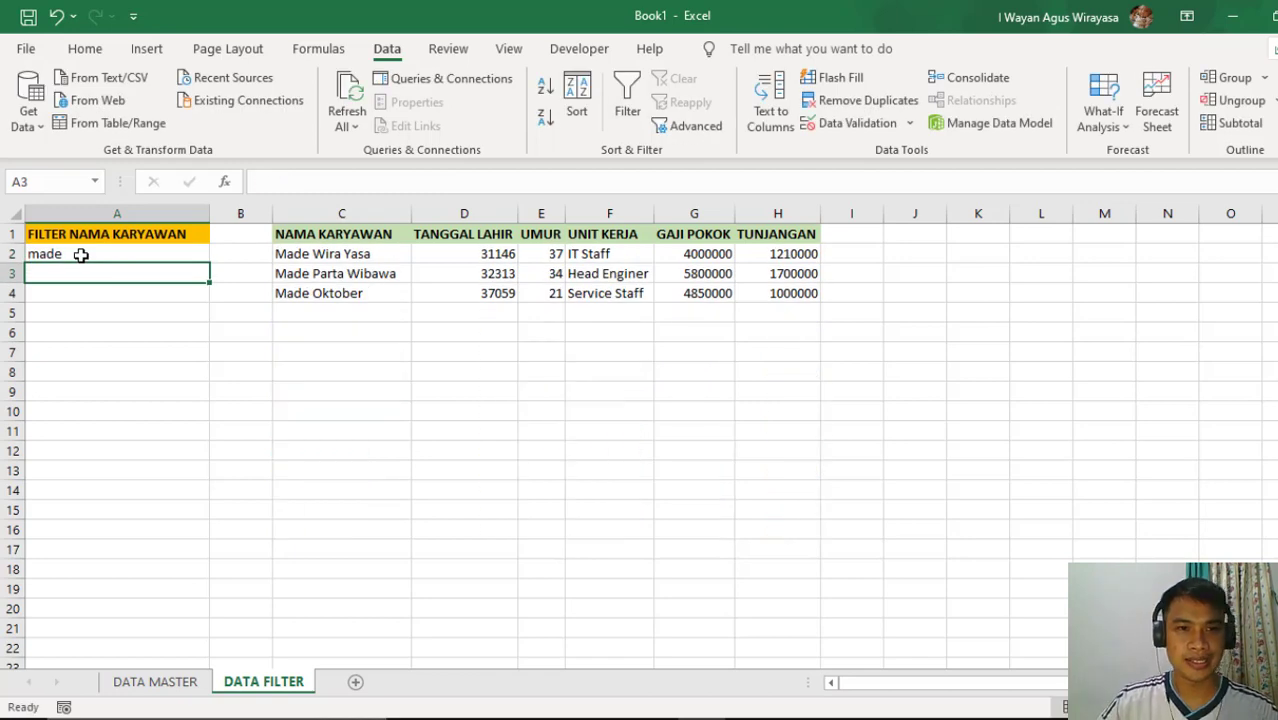
pyautogui.click(317, 276)
pyautogui.click(316, 293)
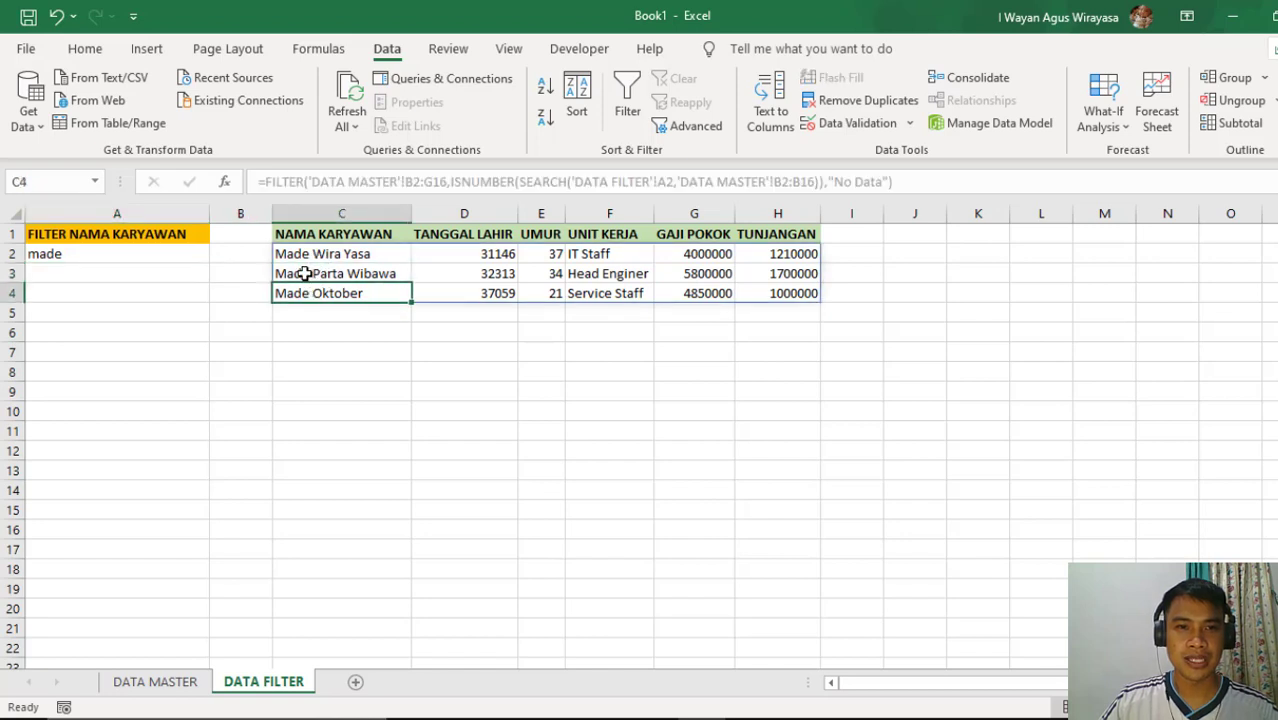
pyautogui.click(314, 272)
pyautogui.click(310, 254)
pyautogui.click(82, 256)
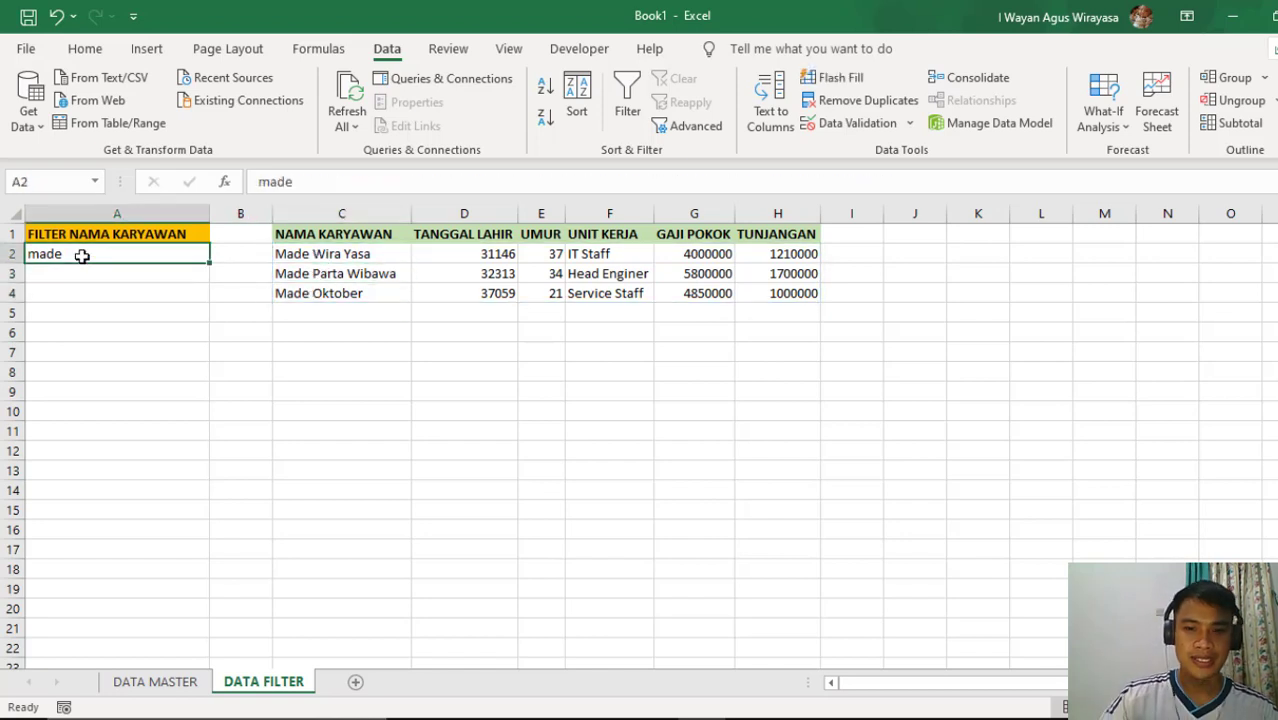
pyautogui.write('part')
pyautogui.press('Return')
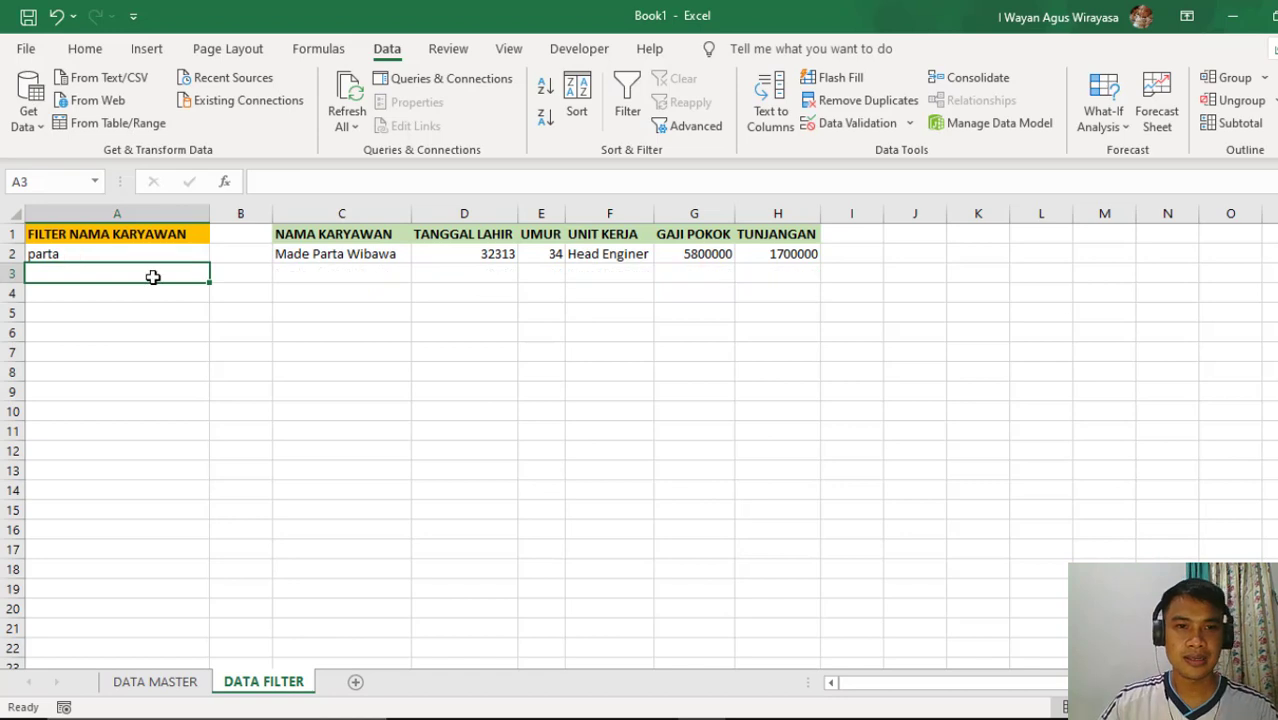
pyautogui.click(322, 256)
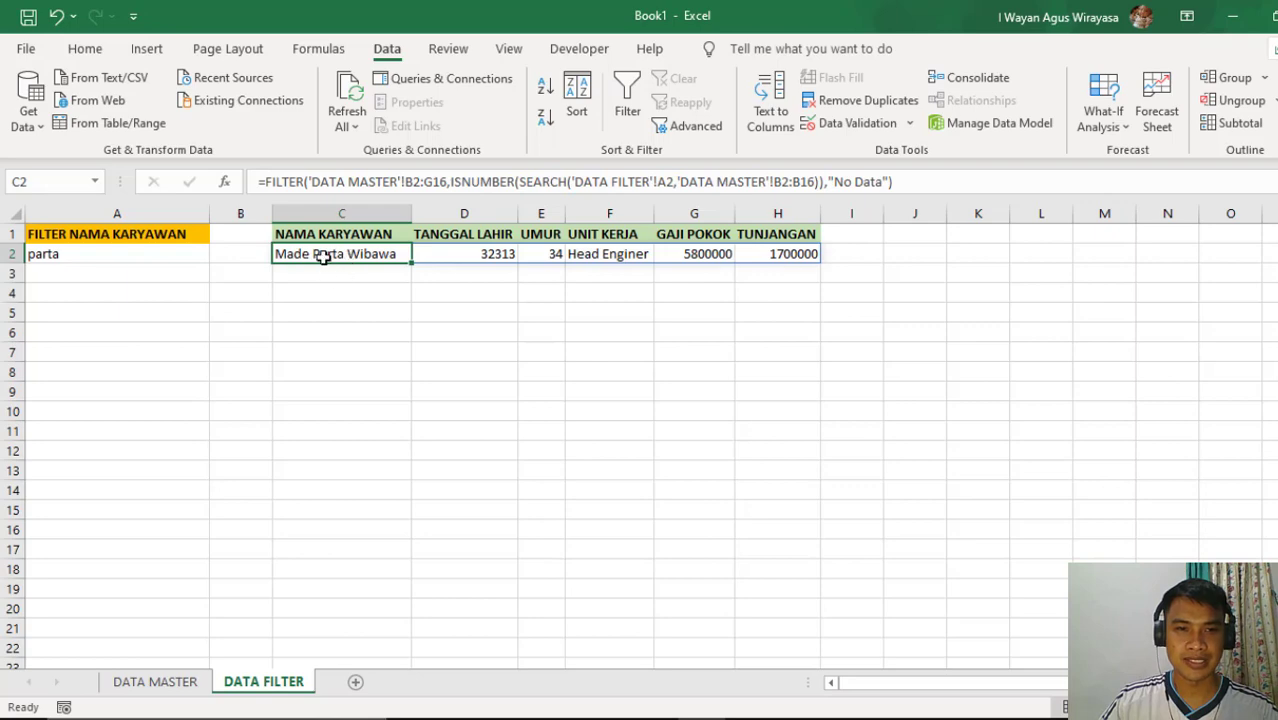
pyautogui.click(162, 255)
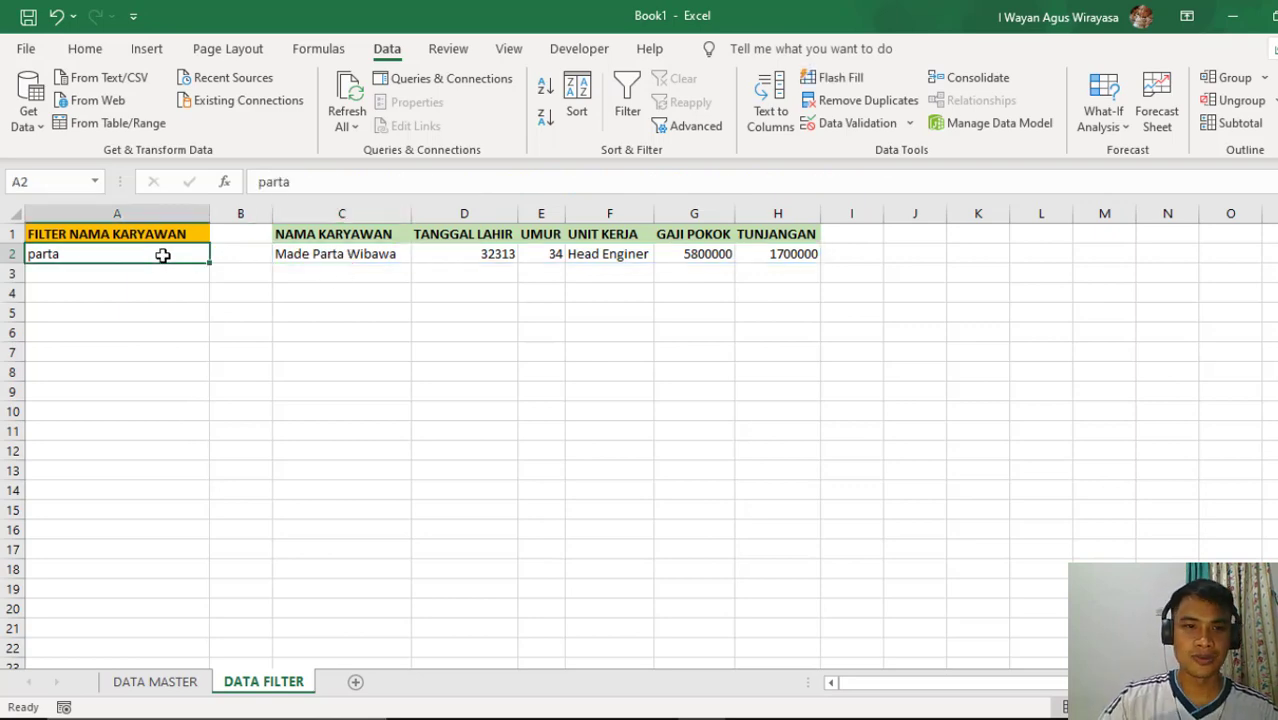
pyautogui.press('Delete')
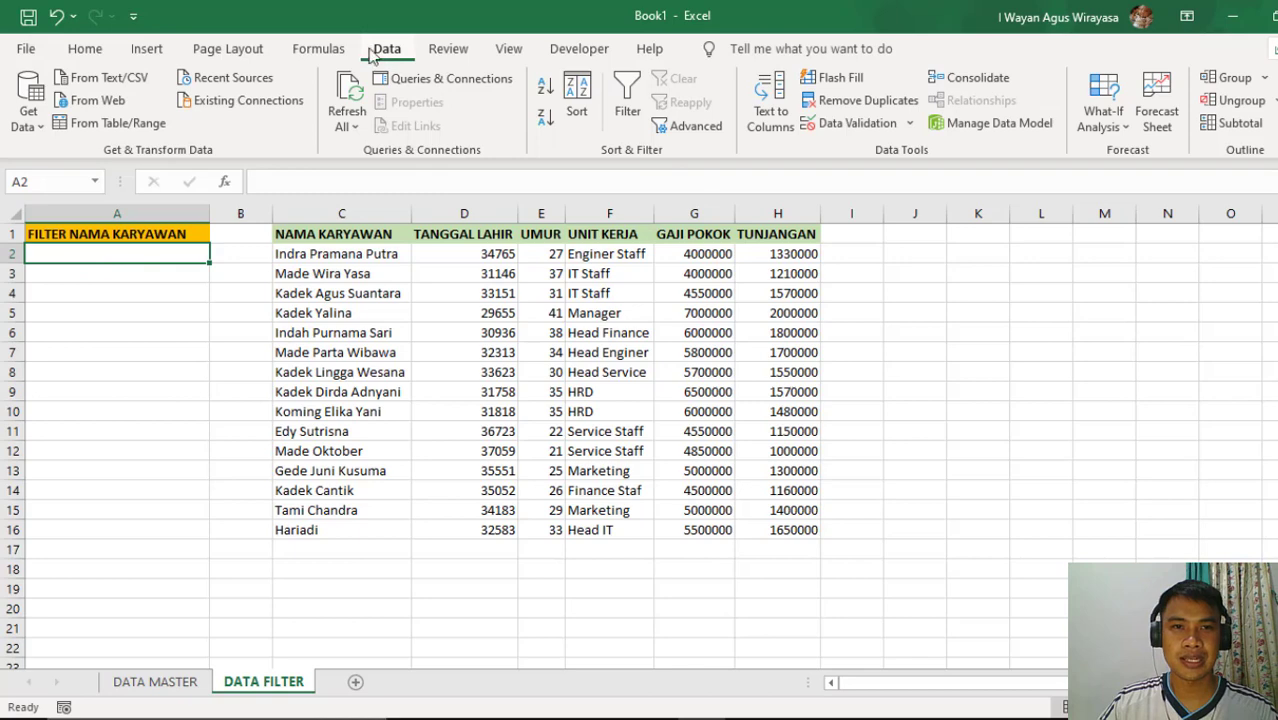
# Give A2 List validation sourced from =$C$2:$C$16 with the error alert turned off
pyautogui.click(857, 122)
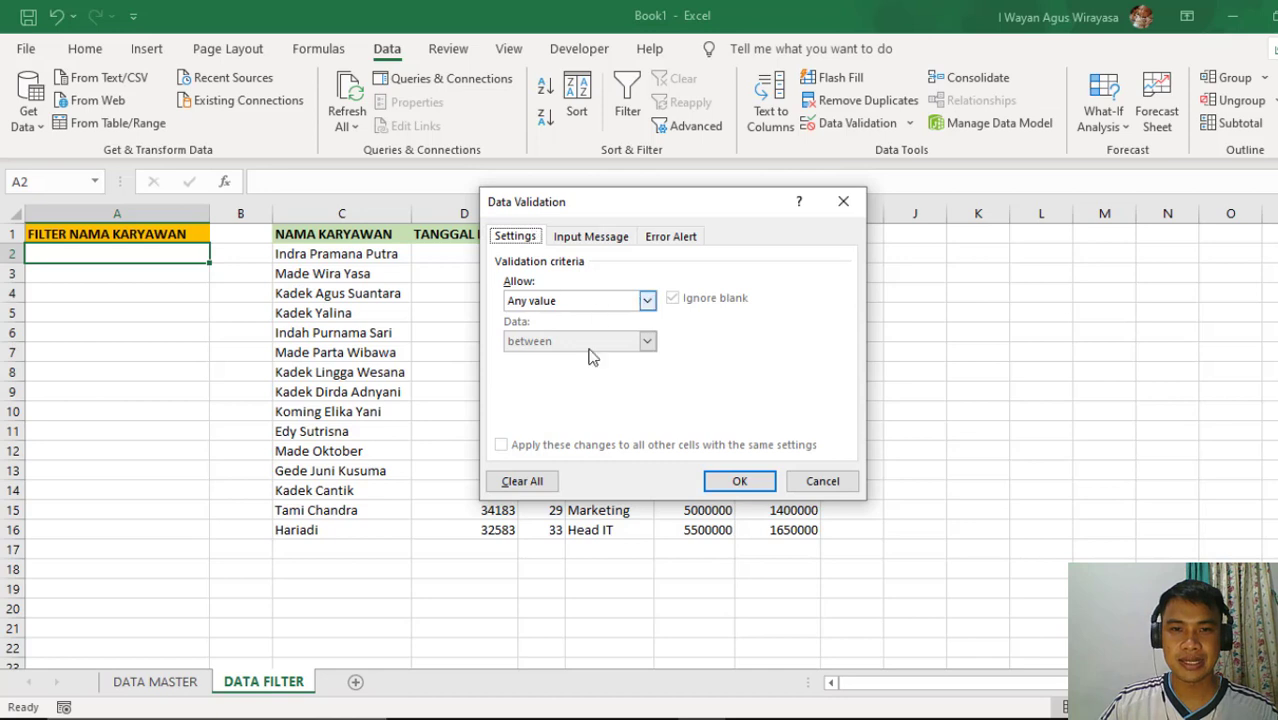
pyautogui.click(647, 300)
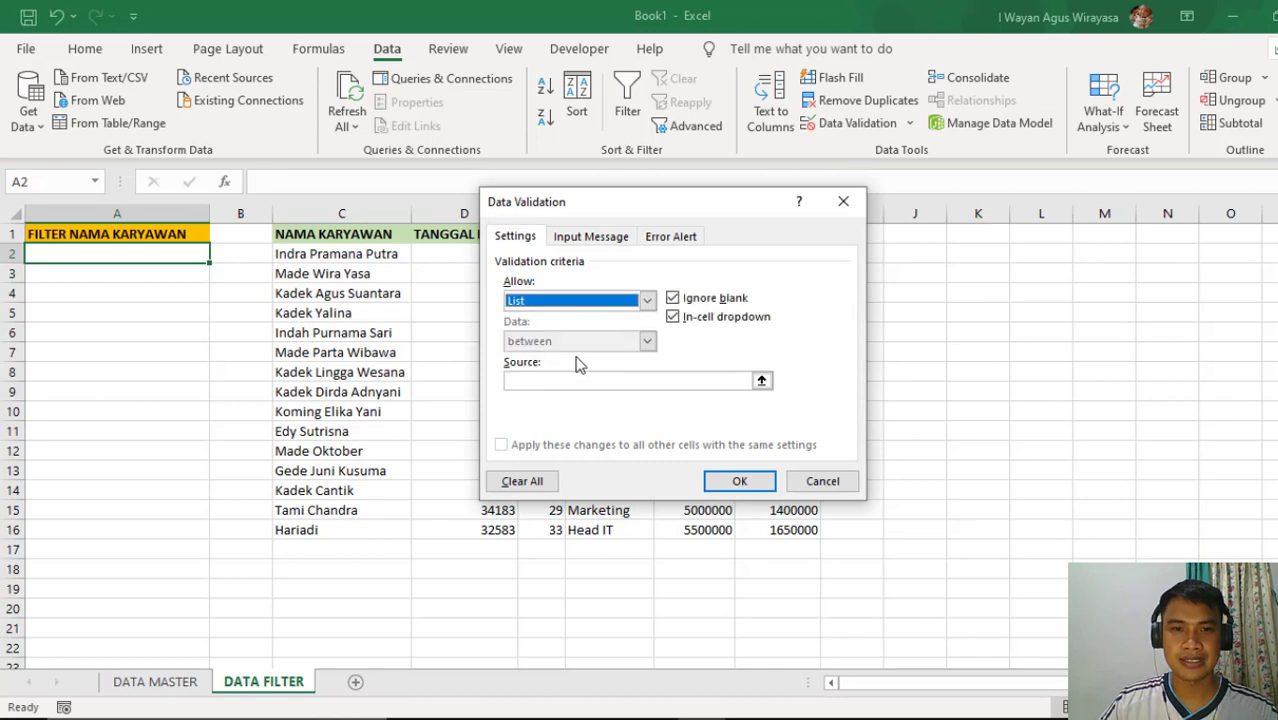
pyautogui.click(552, 379)
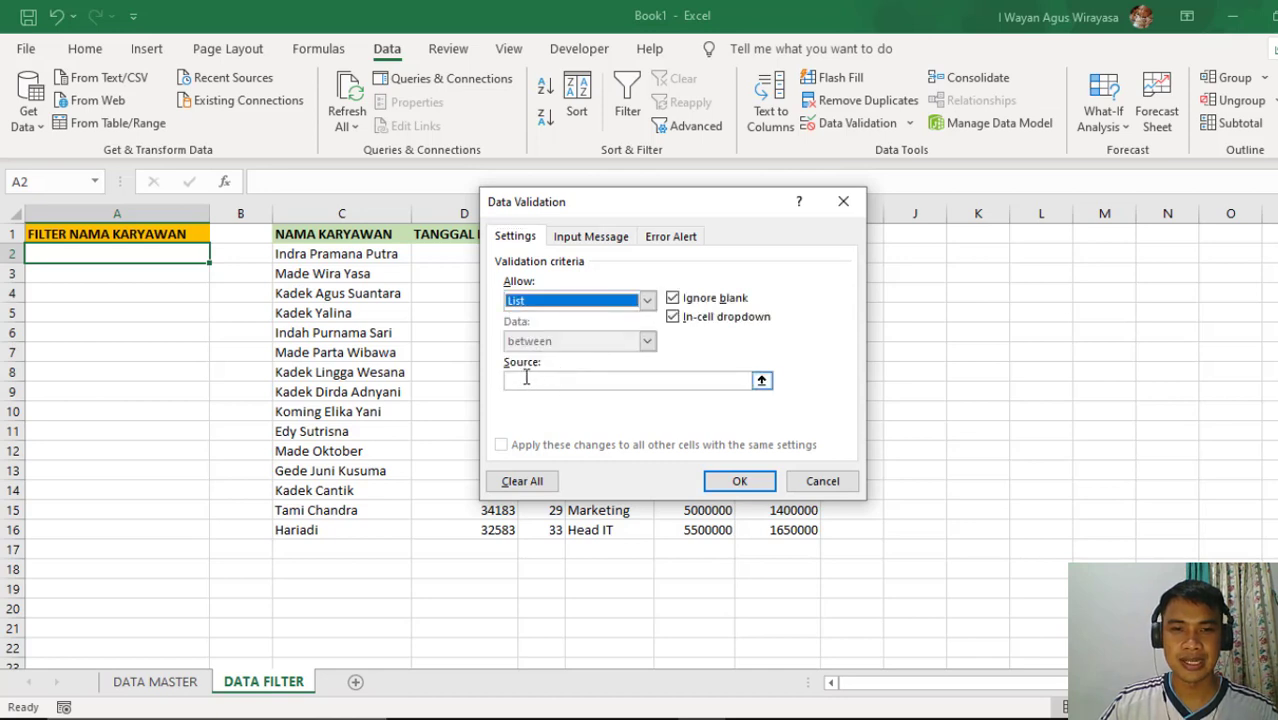
pyautogui.click(526, 378)
pyautogui.moveTo(322, 259); pyautogui.dragTo(335, 528)
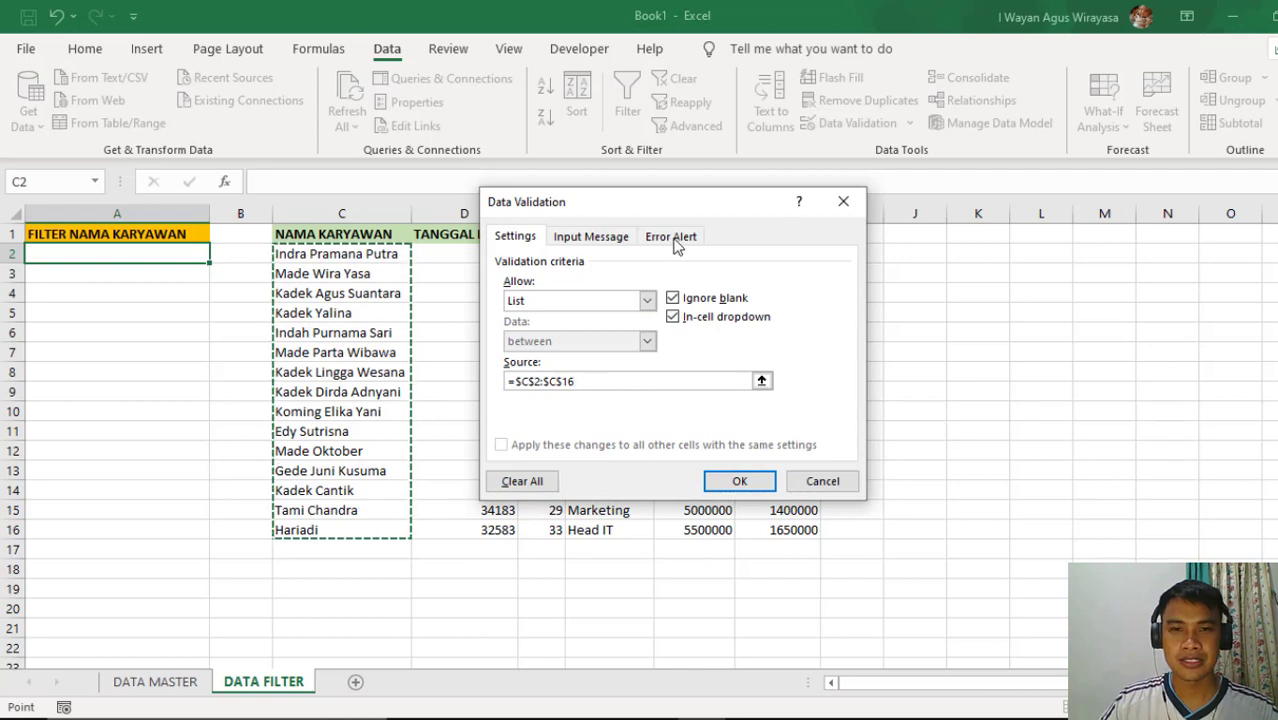
pyautogui.click(676, 242)
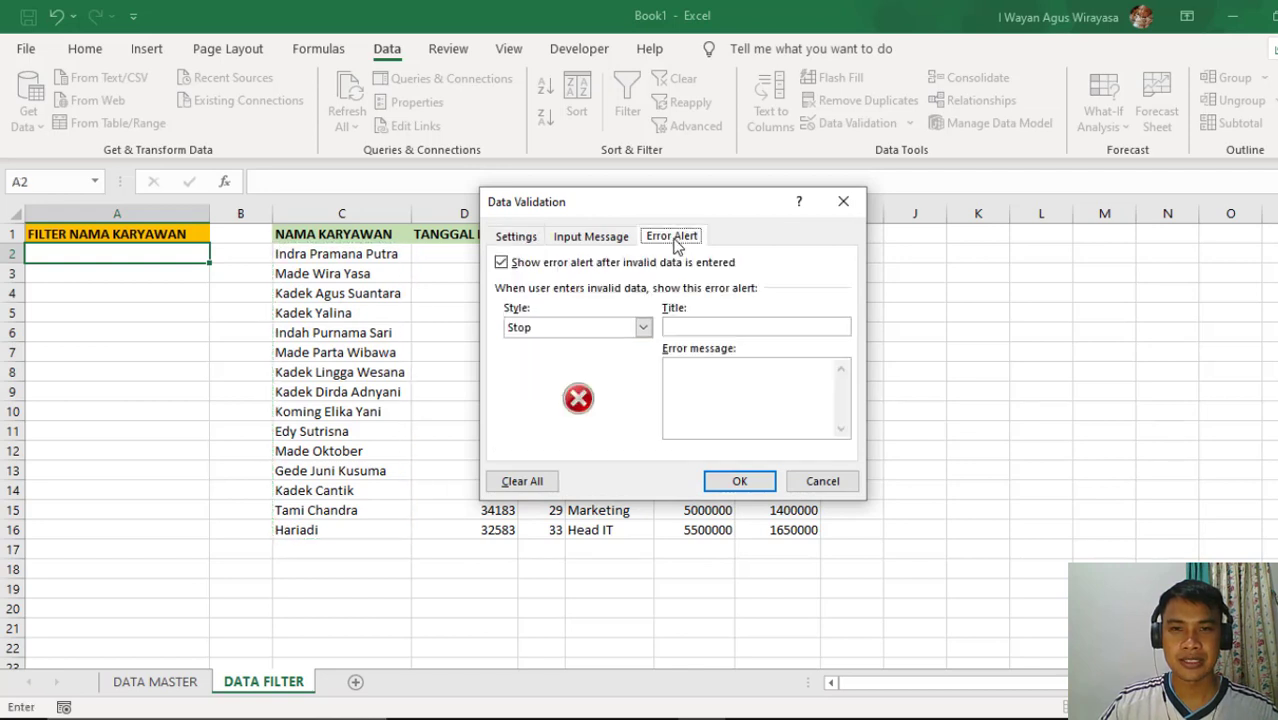
pyautogui.click(502, 264)
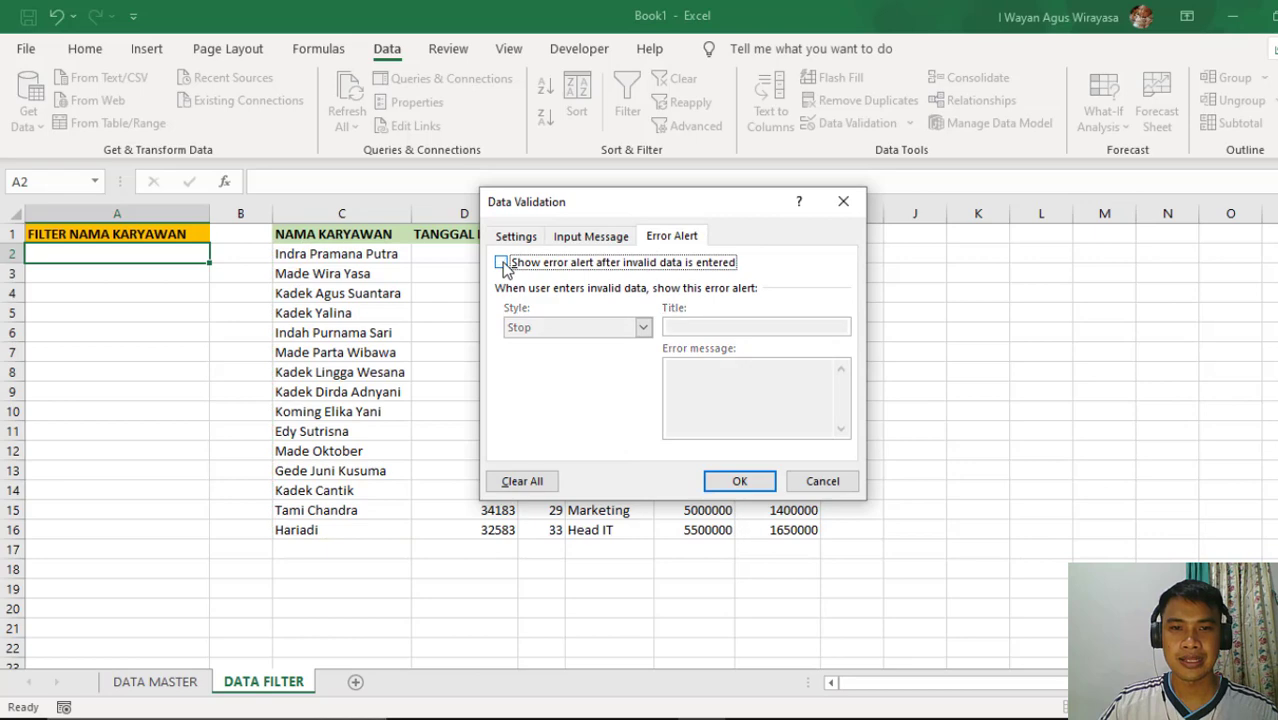
pyautogui.click(729, 484)
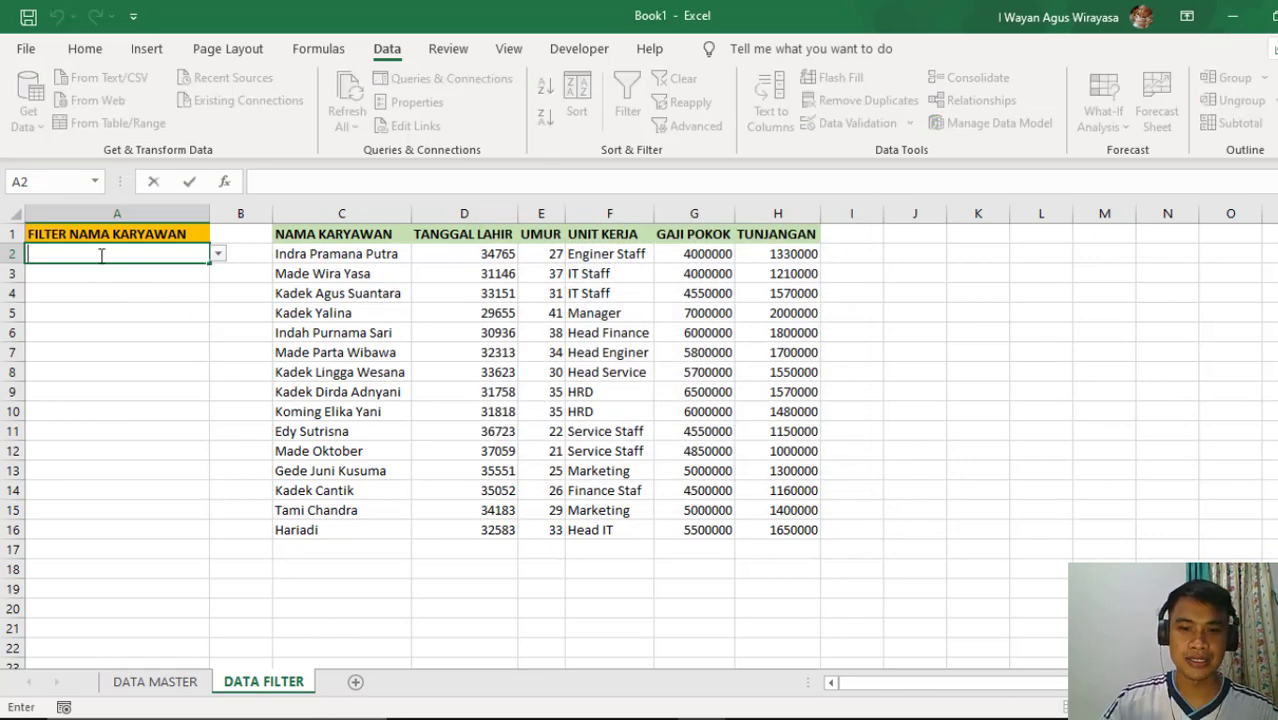
pyautogui.write('kadek')
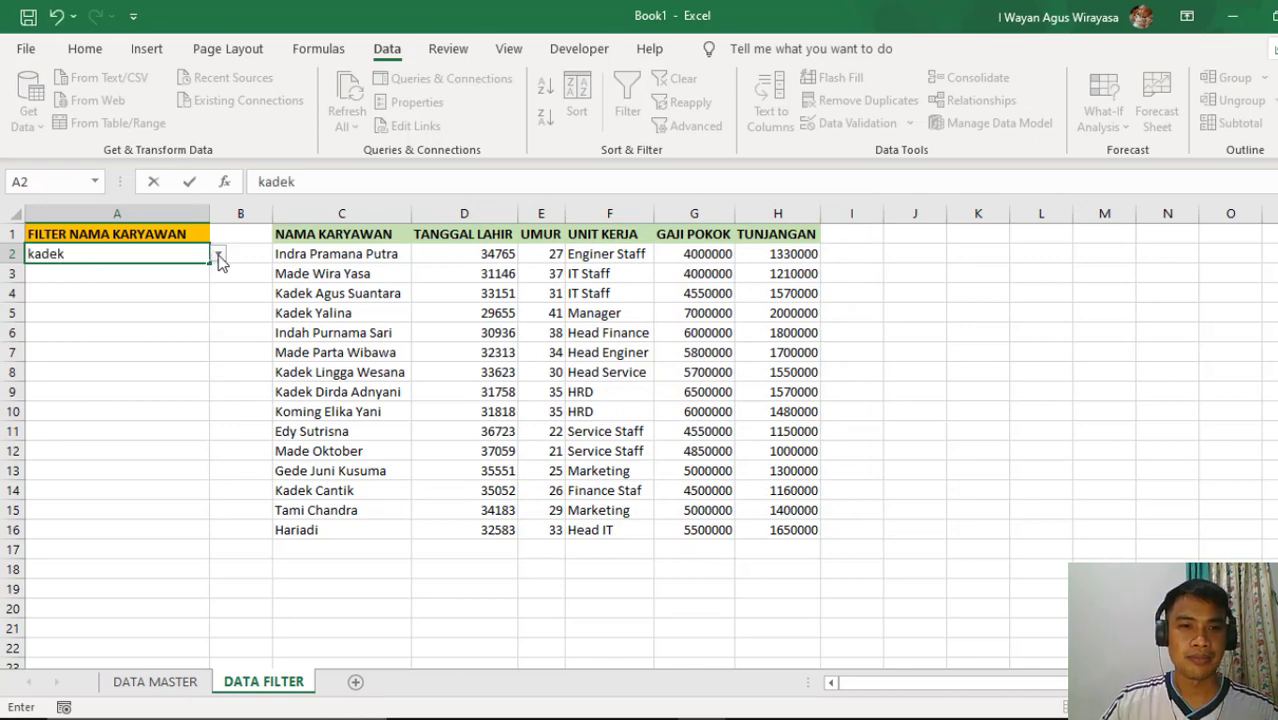
pyautogui.click(219, 257)
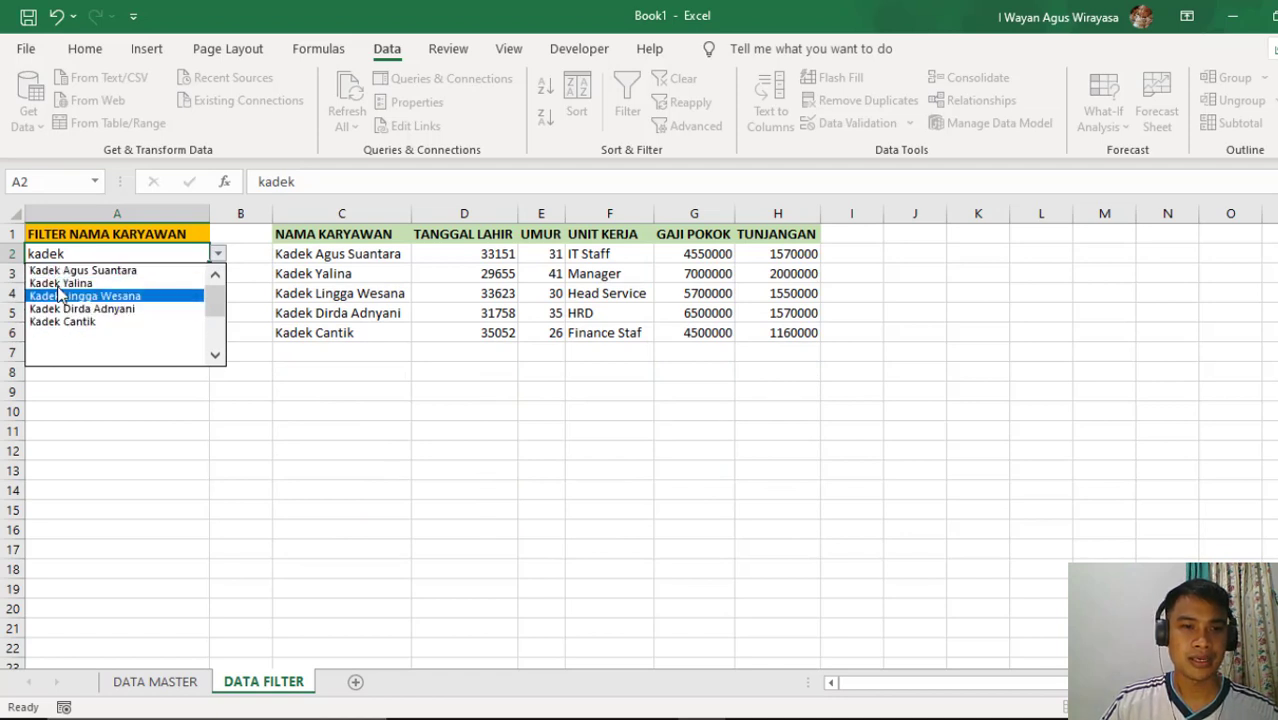
pyautogui.click(70, 296)
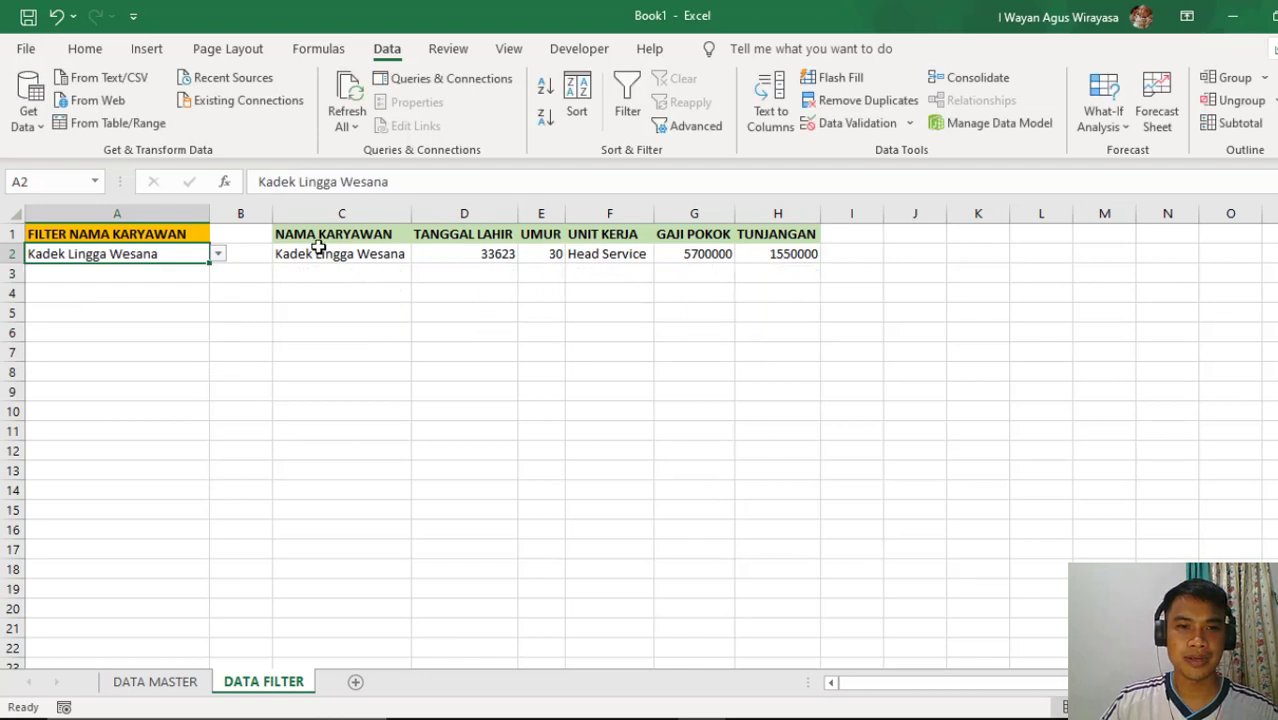
pyautogui.moveTo(303, 256); pyautogui.dragTo(765, 254)
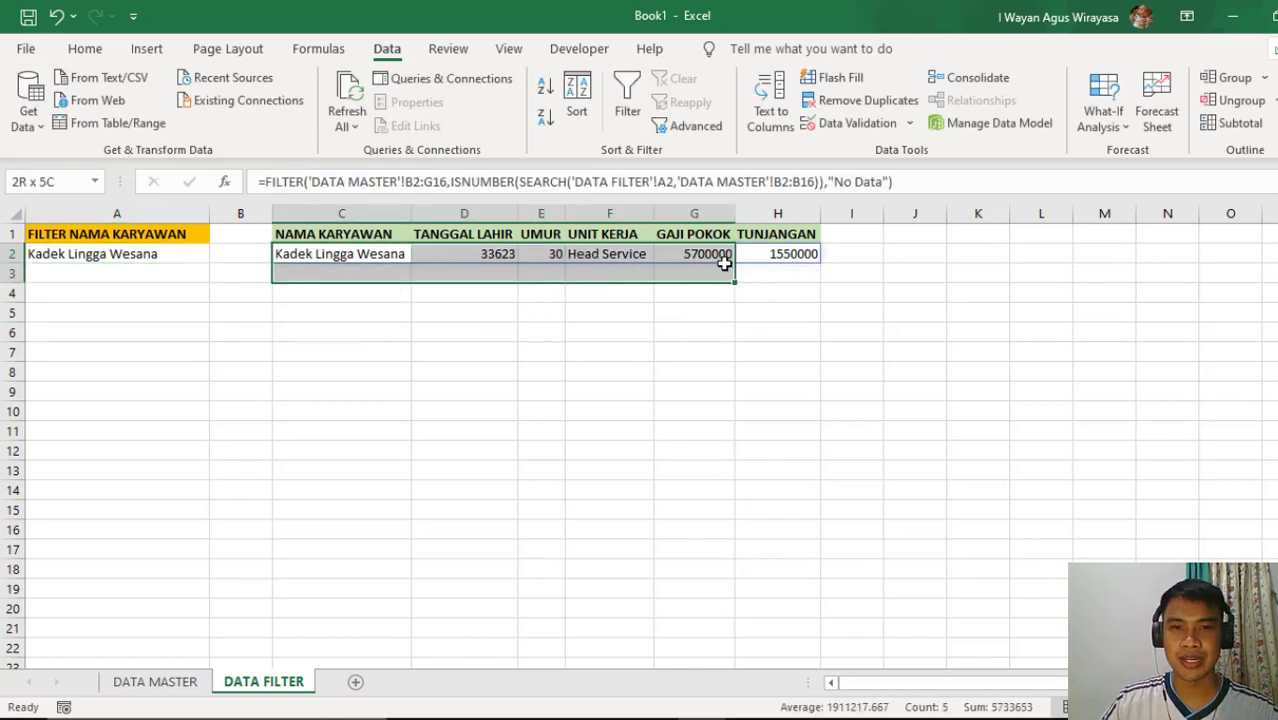
pyautogui.click(187, 257)
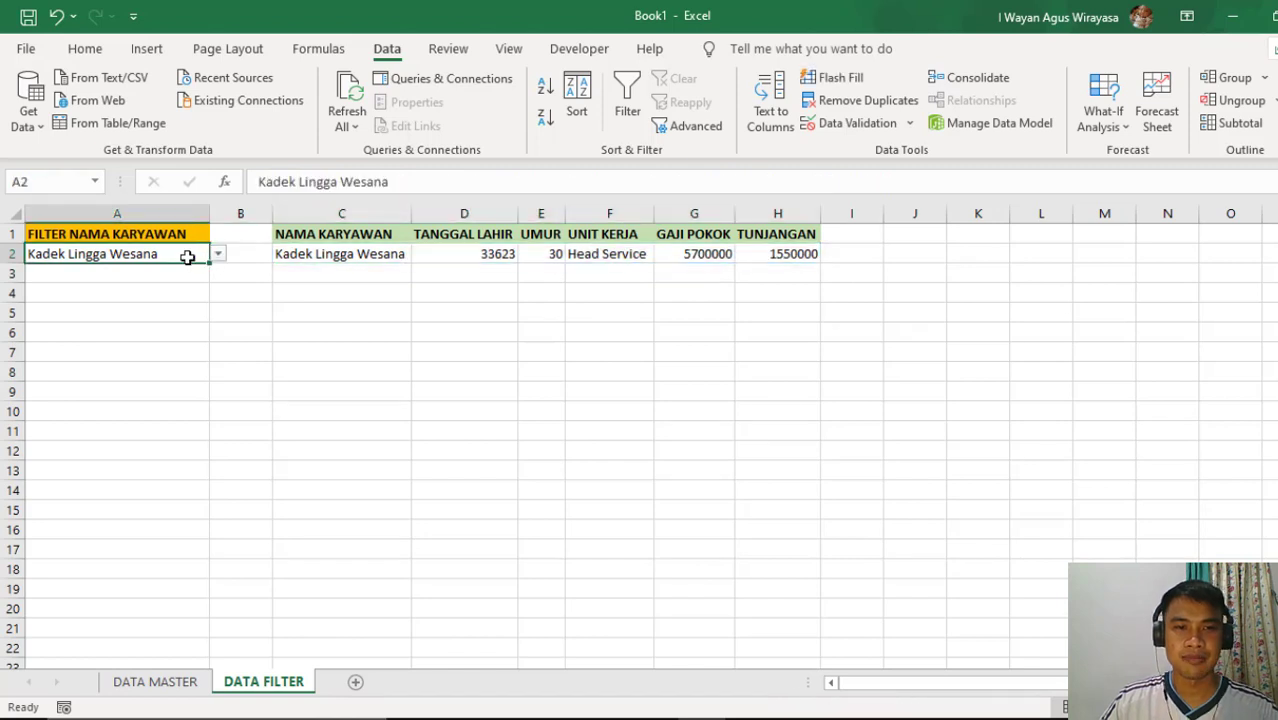
# Enter 'made' in A2 to list three Made employees, and view the C2 formula
pyautogui.write('made')
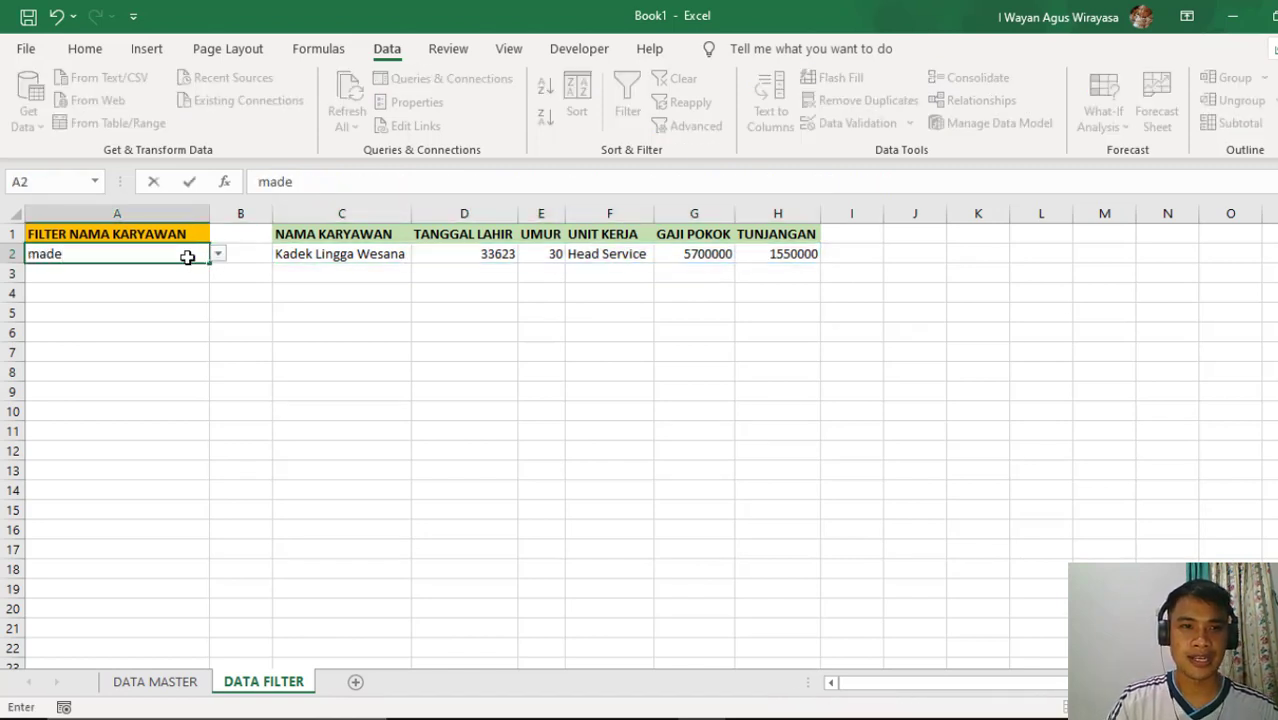
pyautogui.press('Return')
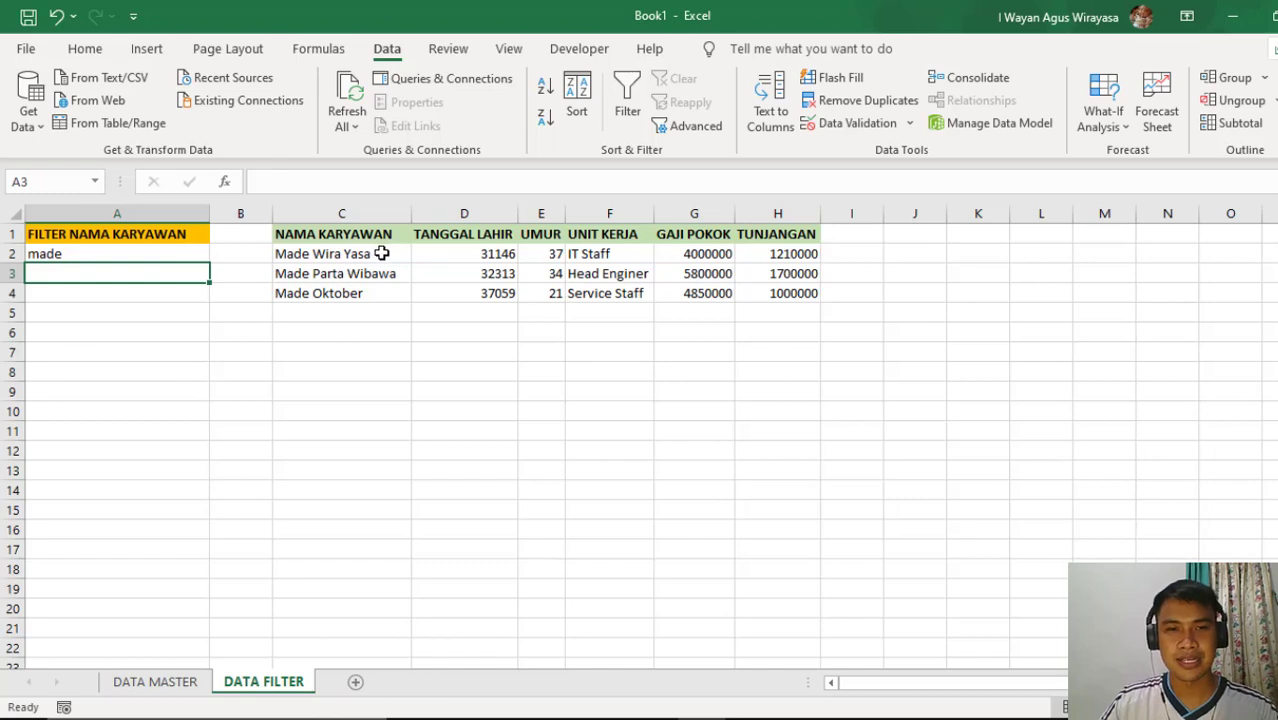
pyautogui.moveTo(374, 252); pyautogui.dragTo(368, 293)
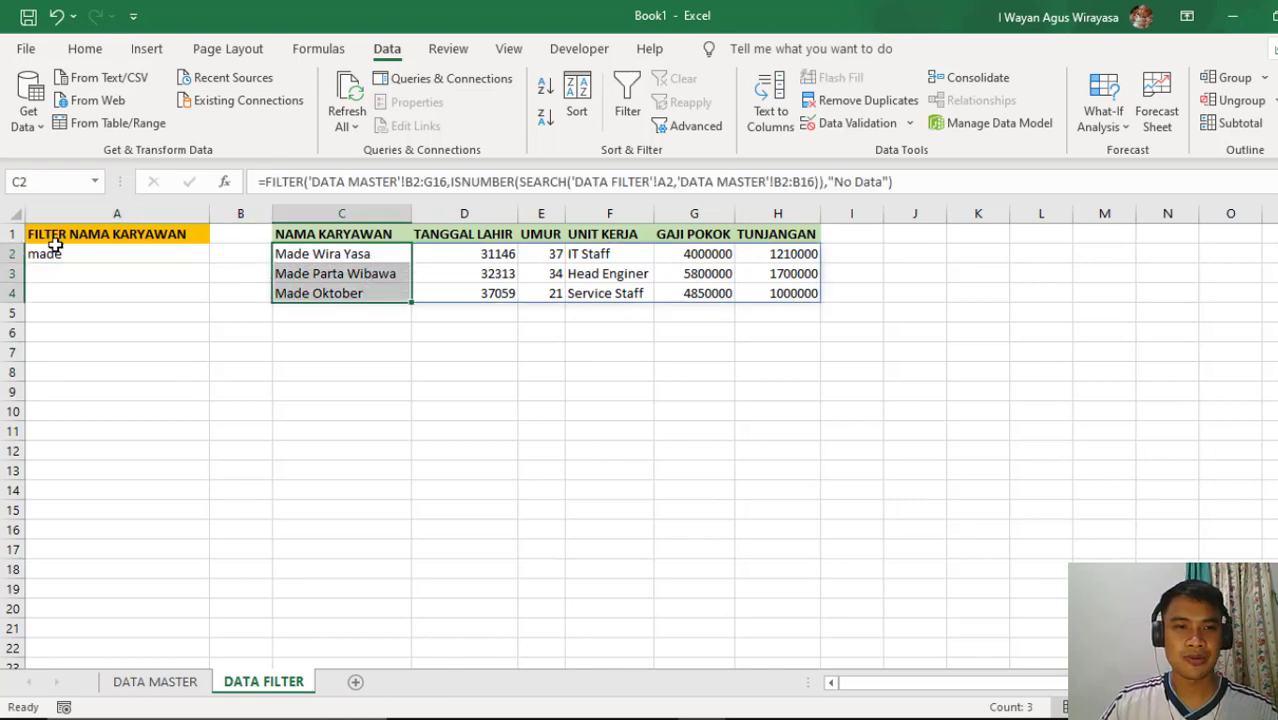
pyautogui.click(318, 258)
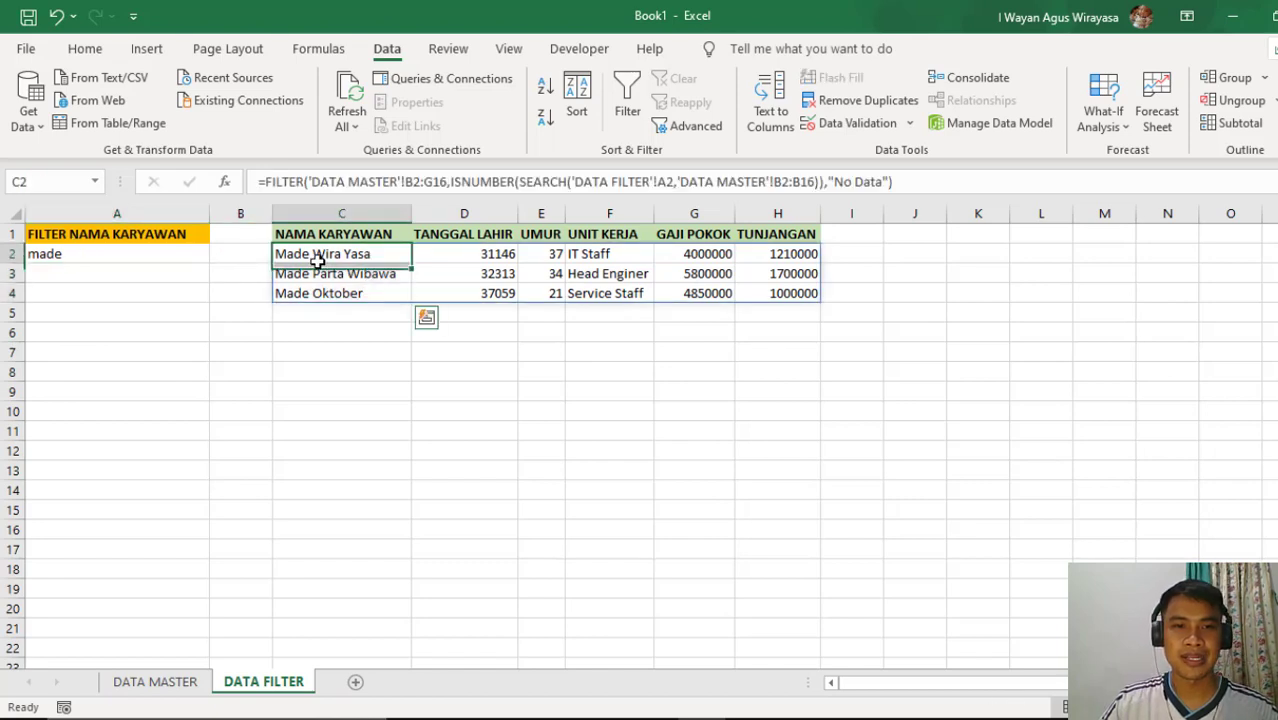
pyautogui.click(93, 254)
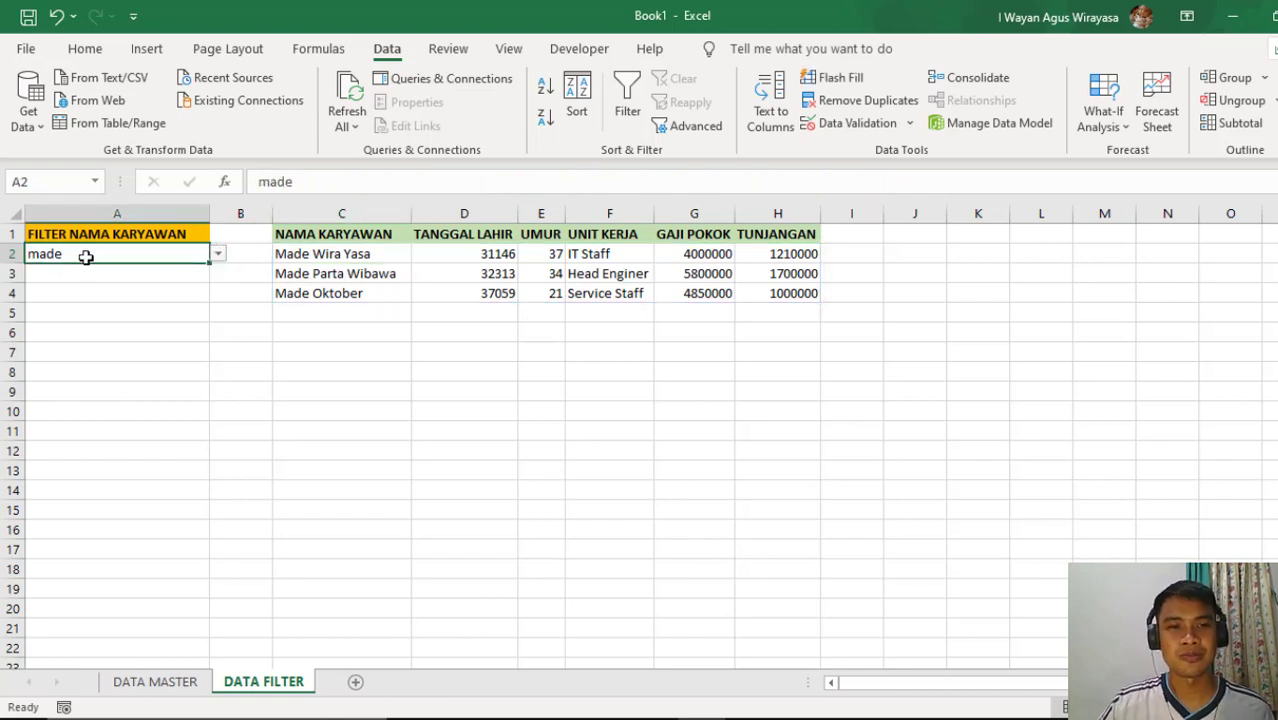
pyautogui.click(127, 294)
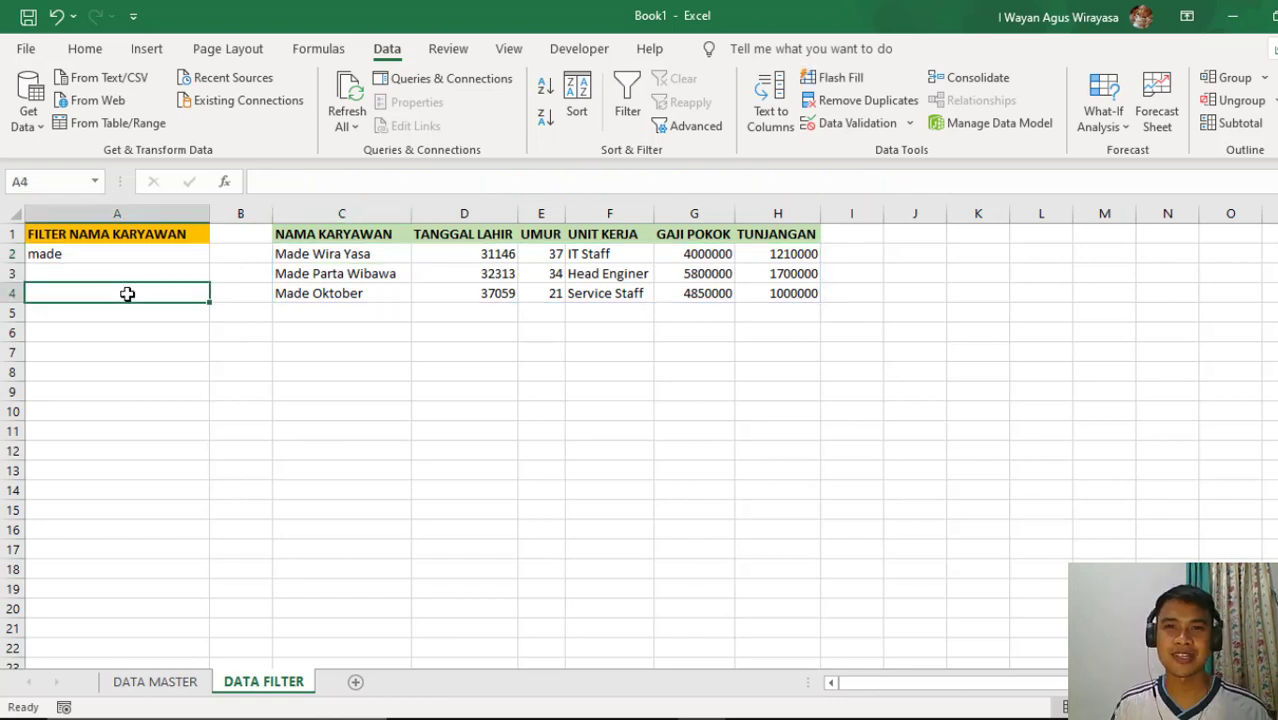